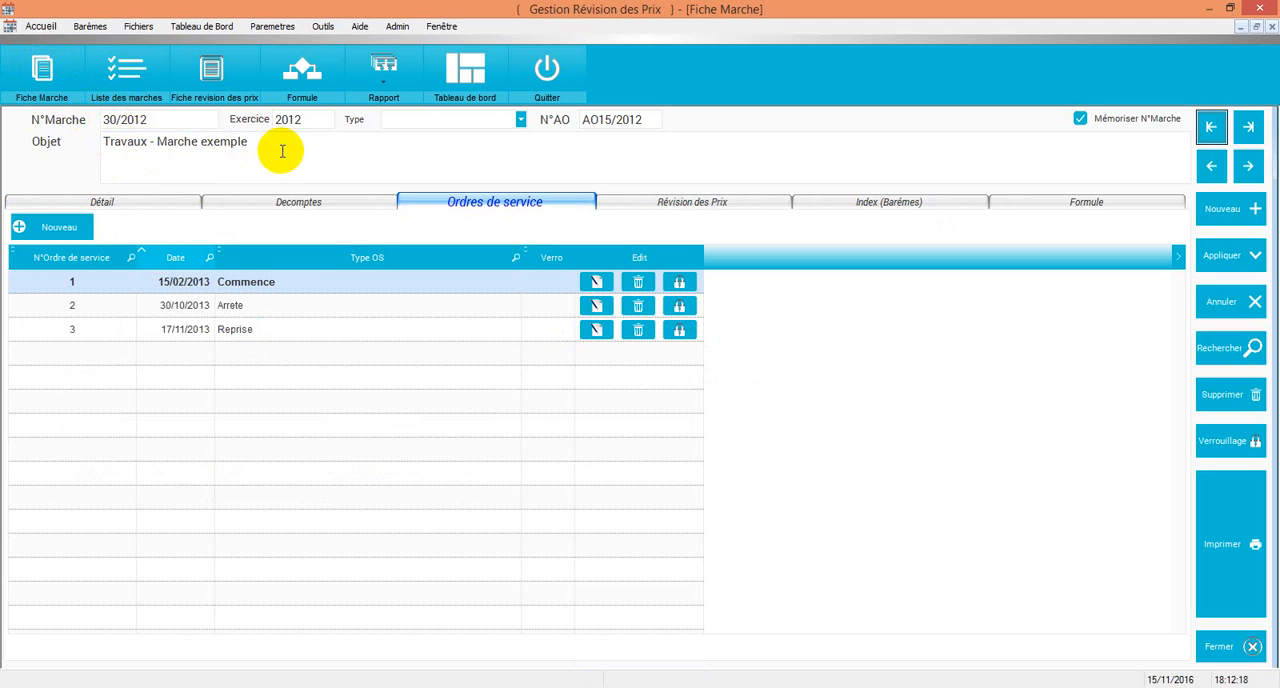
Step: Review the contract's base date and its list of decomptes, opening the blank entry form for a new decompte and closing it
{"action": "left_click", "coordinate": [64, 200]}
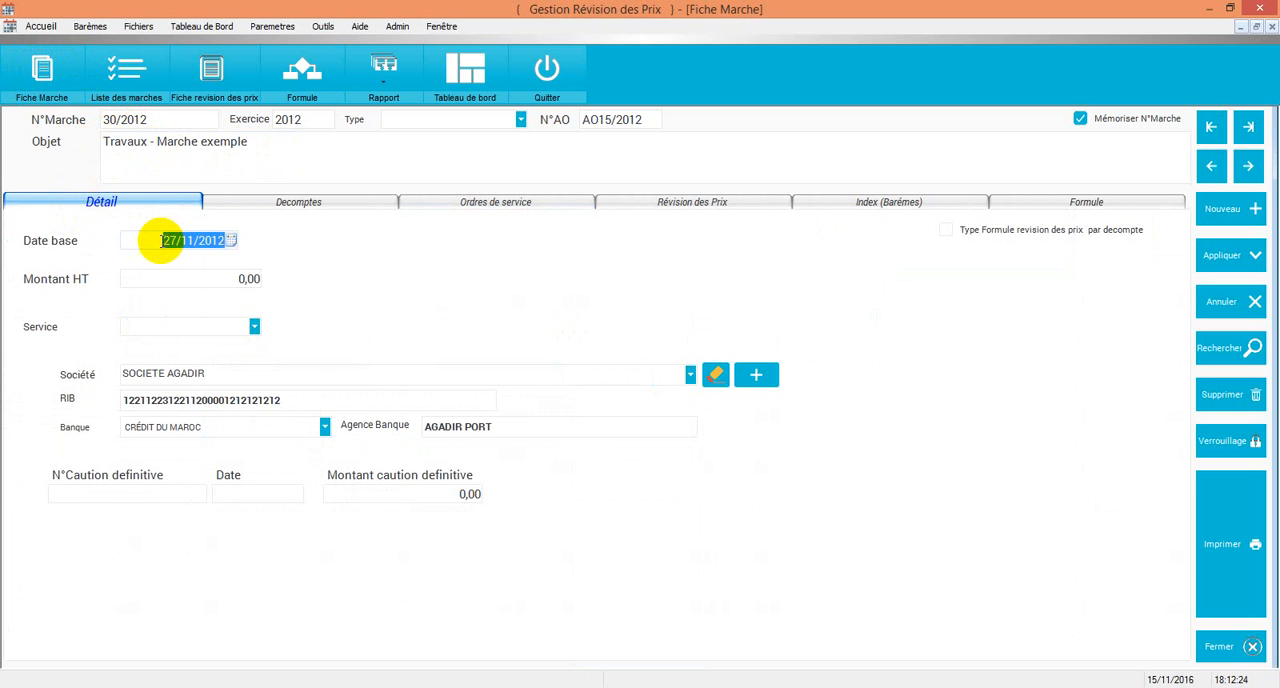
{"action": "left_click", "coordinate": [238, 239]}
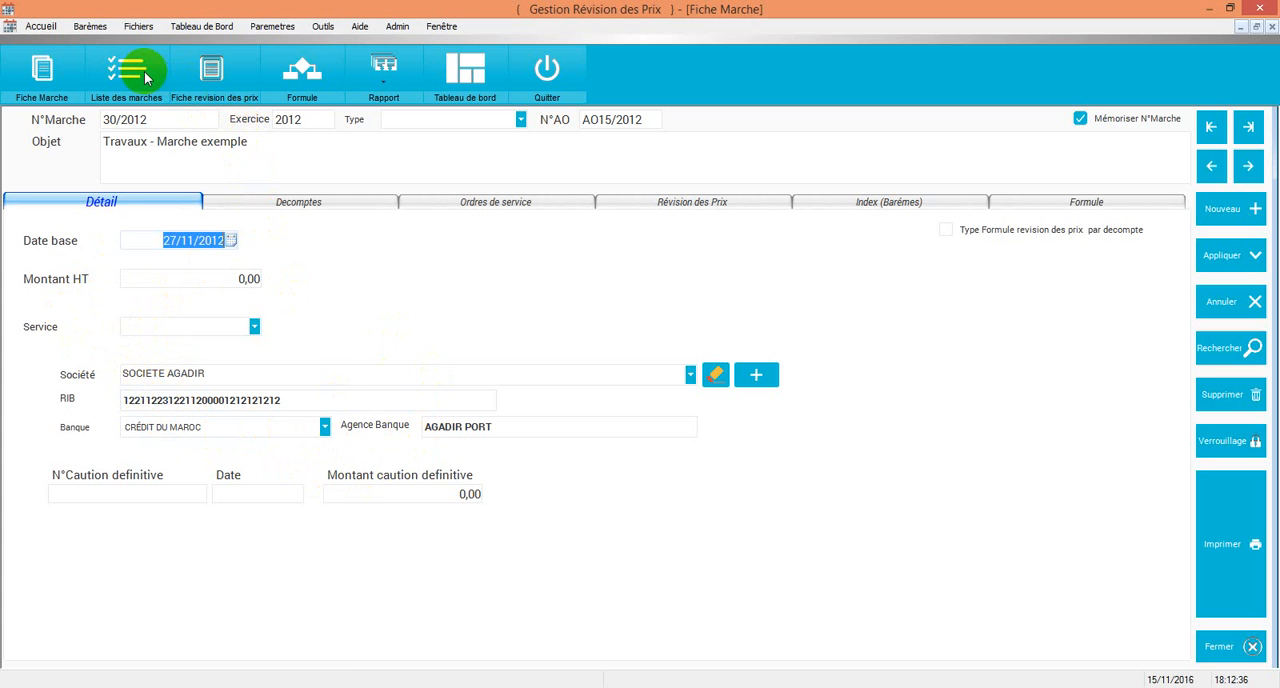
{"action": "left_click", "coordinate": [303, 204]}
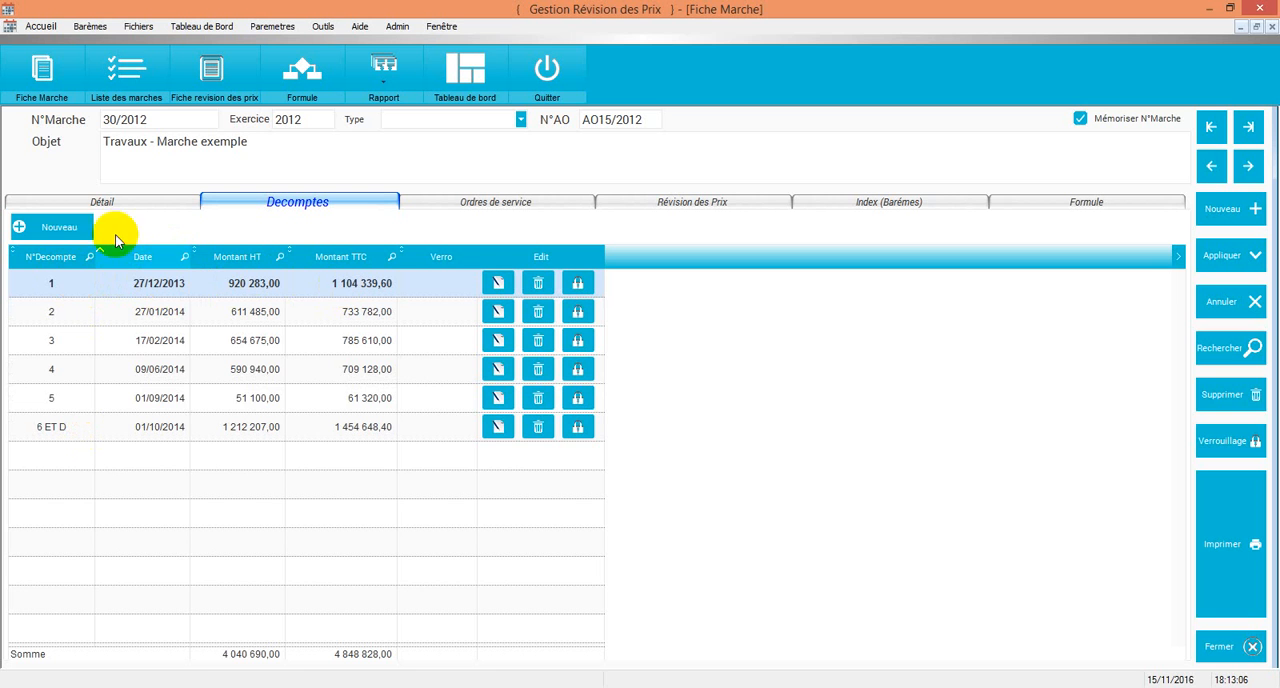
{"action": "left_click", "coordinate": [69, 229]}
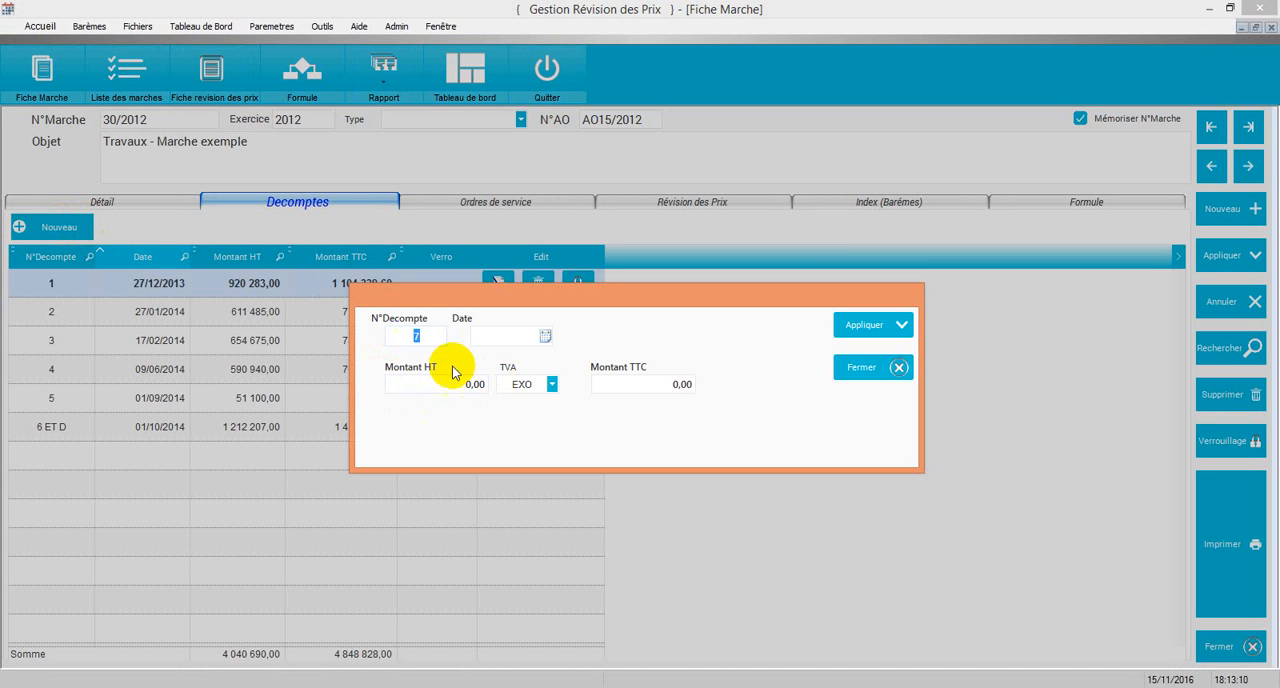
{"action": "left_click", "coordinate": [872, 378]}
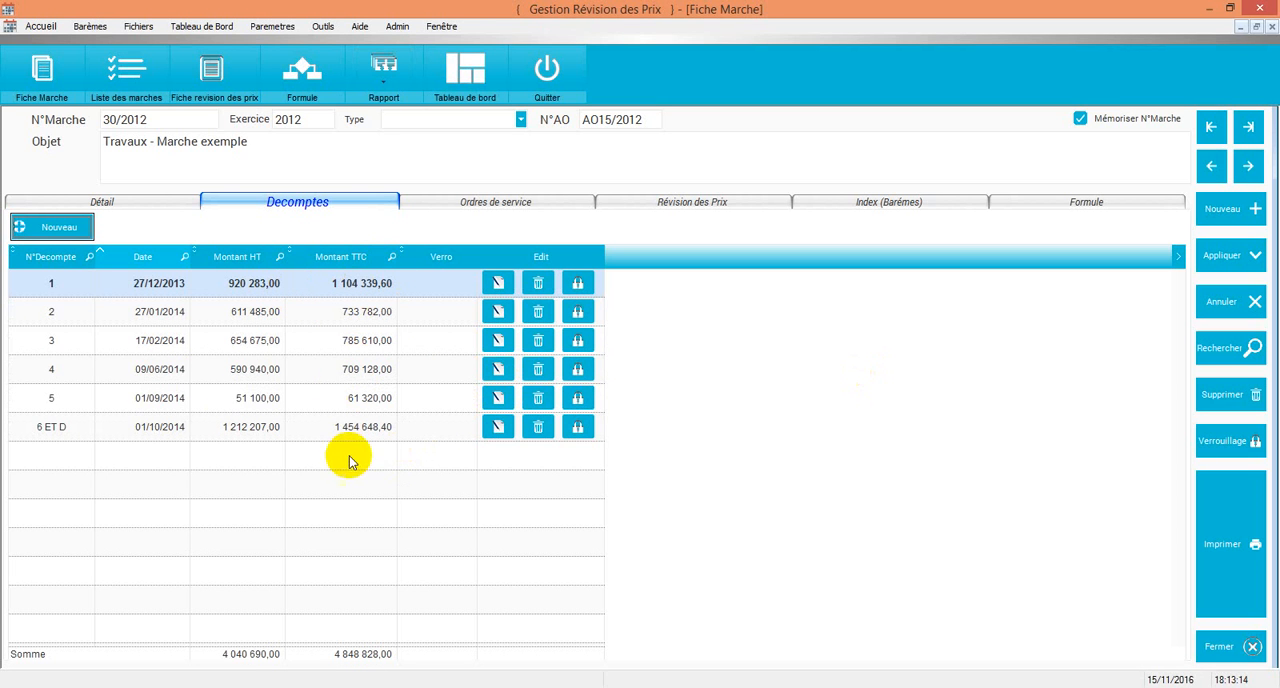
Step: Review the contract's service orders, opening the record of order 3 (Reprise) and closing it without changes
{"action": "left_click", "coordinate": [524, 203]}
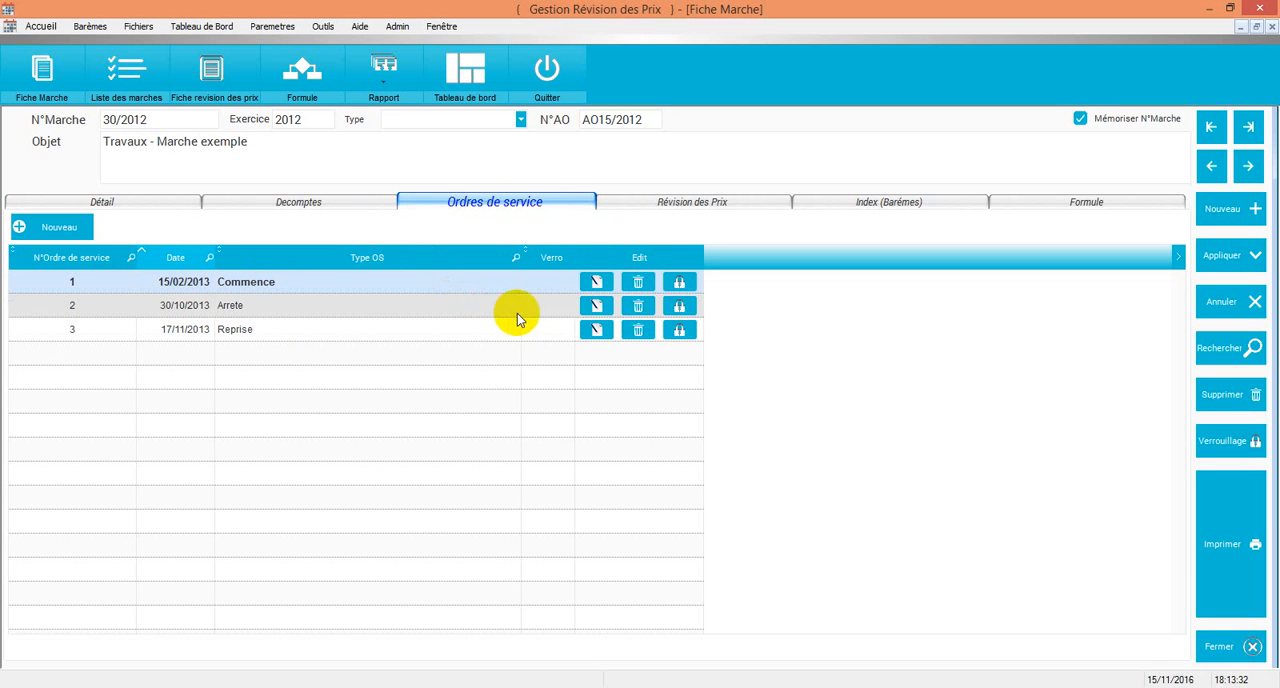
{"action": "left_click", "coordinate": [596, 331]}
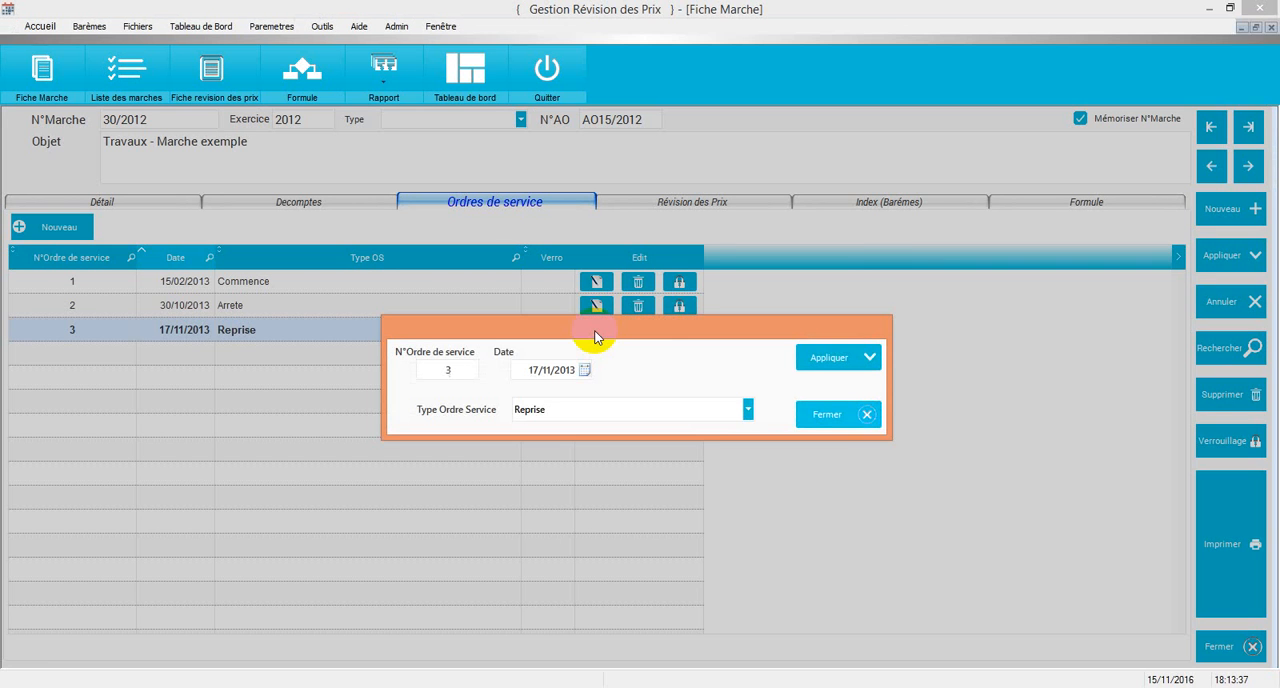
{"action": "left_click", "coordinate": [855, 424]}
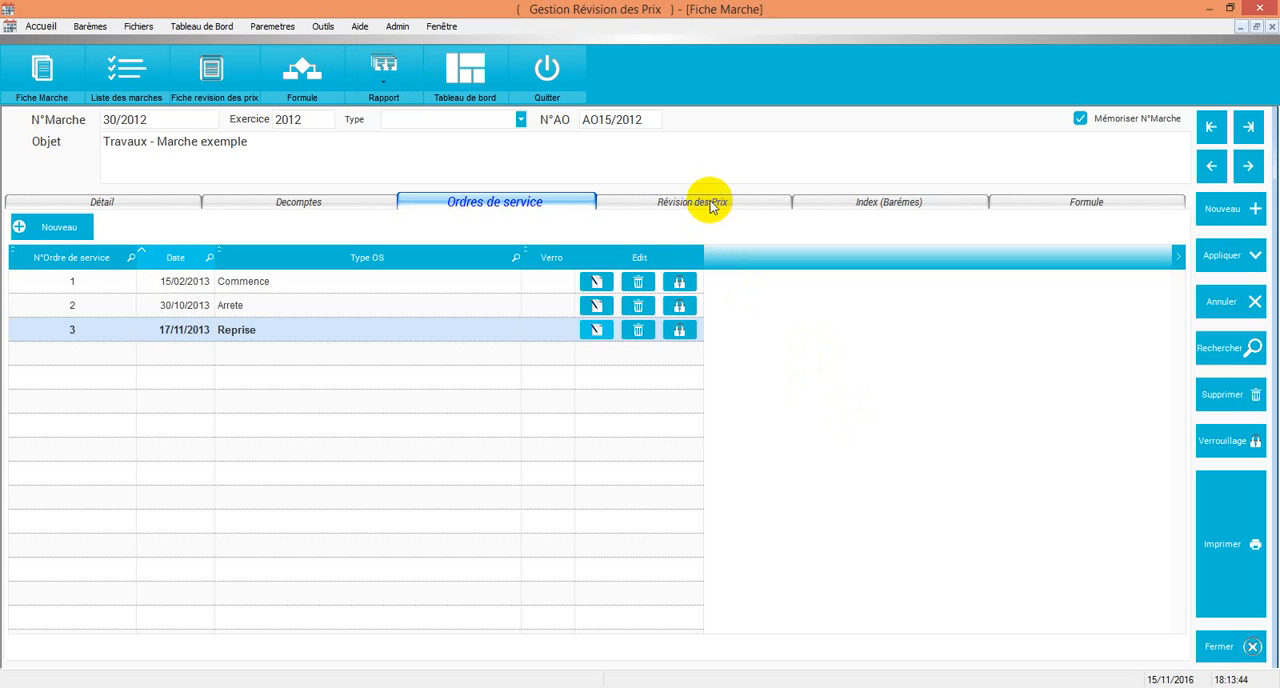
Step: View the contract's revision formula, then open the formula editor and explore its simple and global index tables and the Bareme and Designation filters
{"action": "left_click", "coordinate": [1055, 205]}
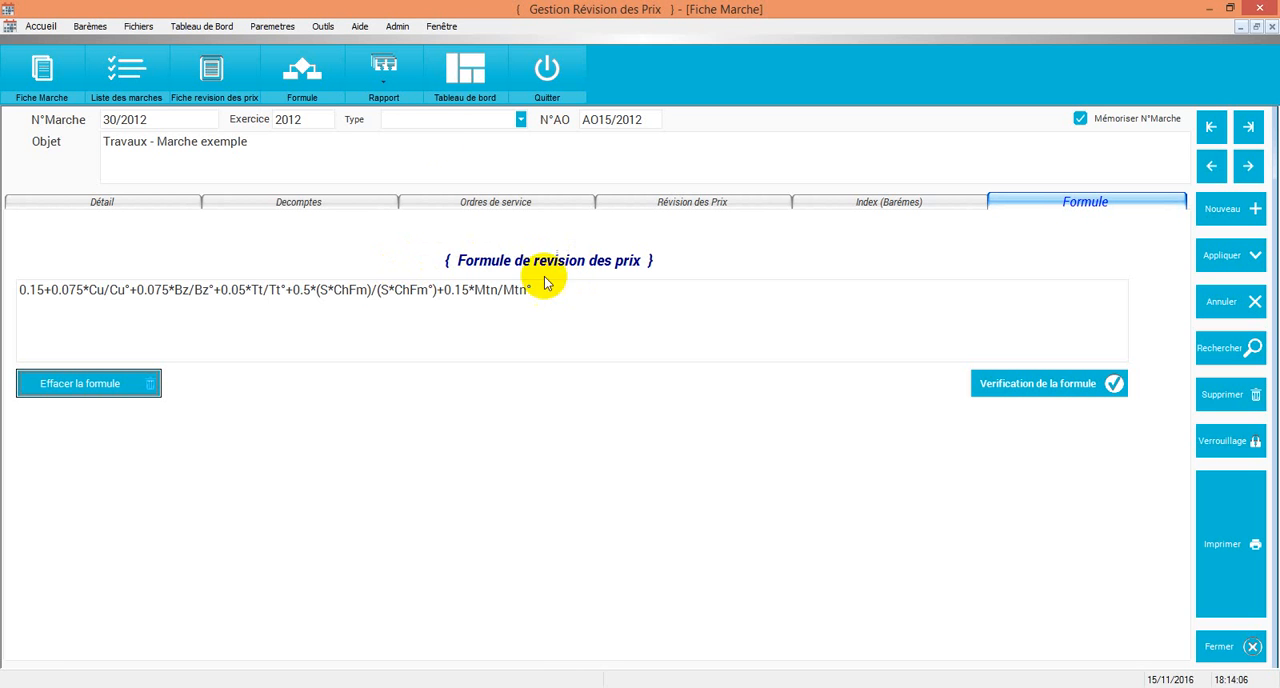
{"action": "left_click", "coordinate": [305, 75]}
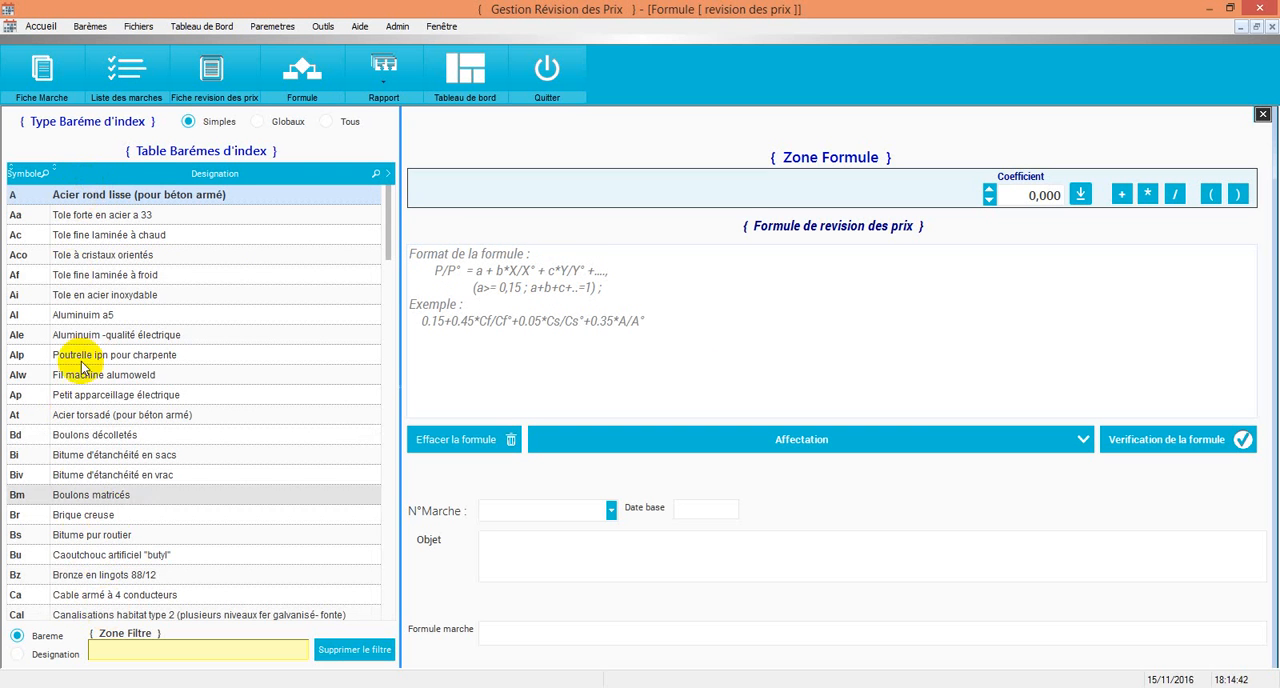
{"action": "left_click_drag", "start_coordinate": [390, 250], "coordinate": [357, 190]}
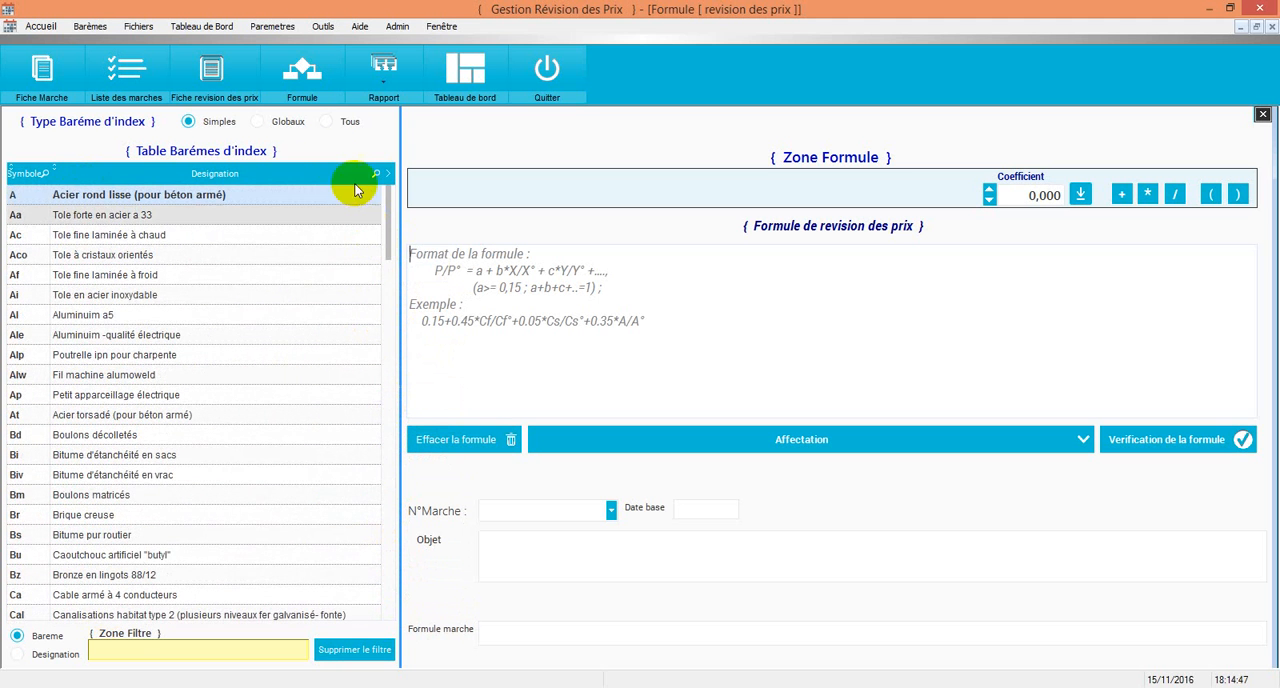
{"action": "left_click", "coordinate": [286, 121]}
{"action": "left_click", "coordinate": [188, 121]}
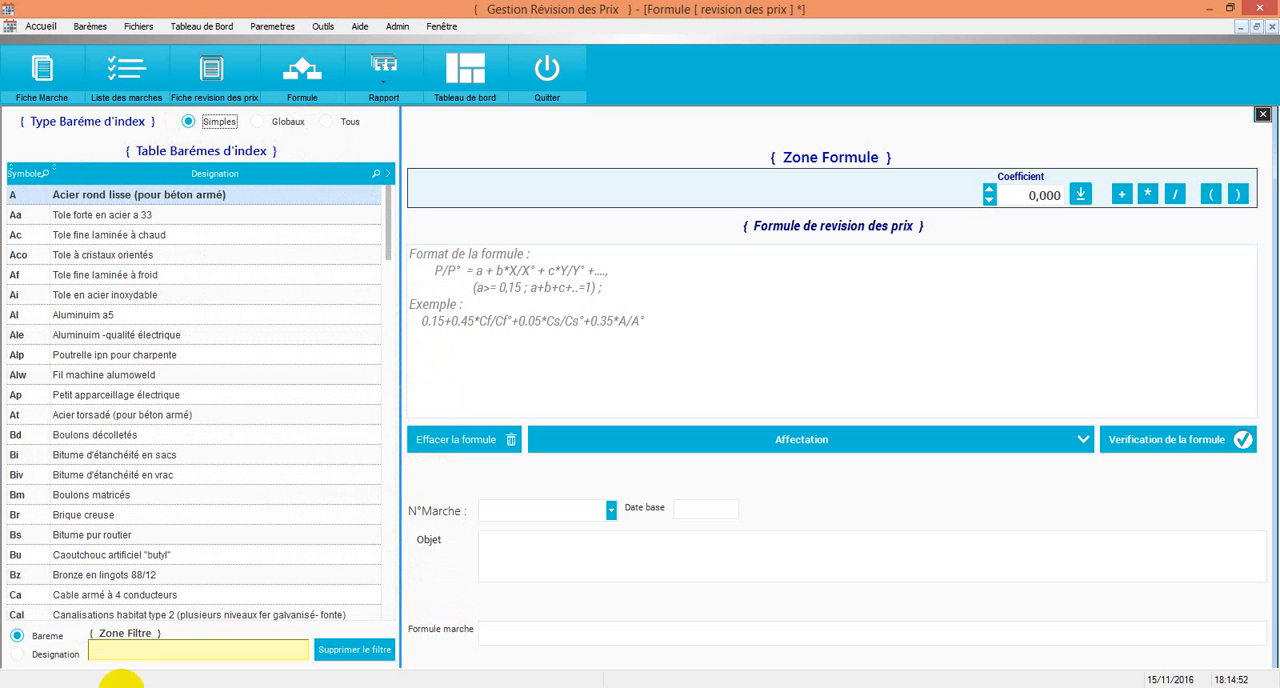
{"action": "left_click", "coordinate": [114, 648]}
{"action": "left_click", "coordinate": [18, 654]}
{"action": "left_click", "coordinate": [17, 636]}
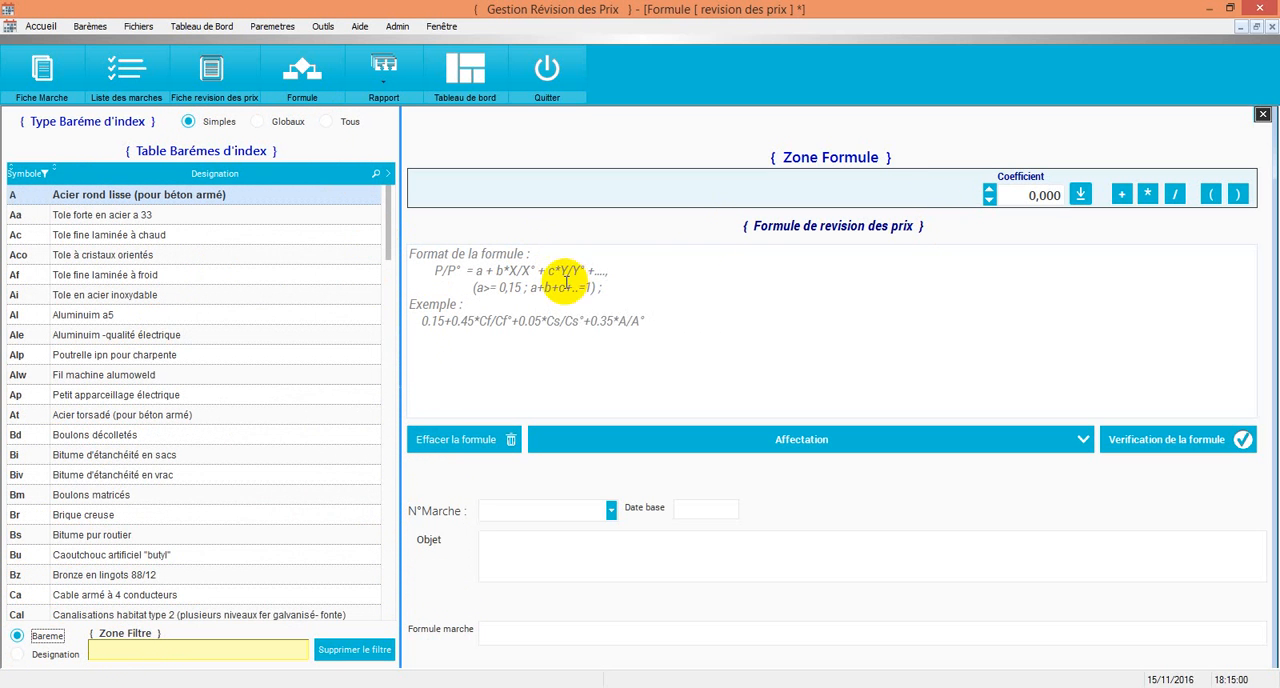
Step: Build the revision formula 0.15+0.2*Ai/Ai° using the Tole en acier inoxydable index and verify it
{"action": "double_click", "coordinate": [1044, 195]}
{"action": "left_click_drag", "start_coordinate": [1039, 196], "coordinate": [1061, 196]}
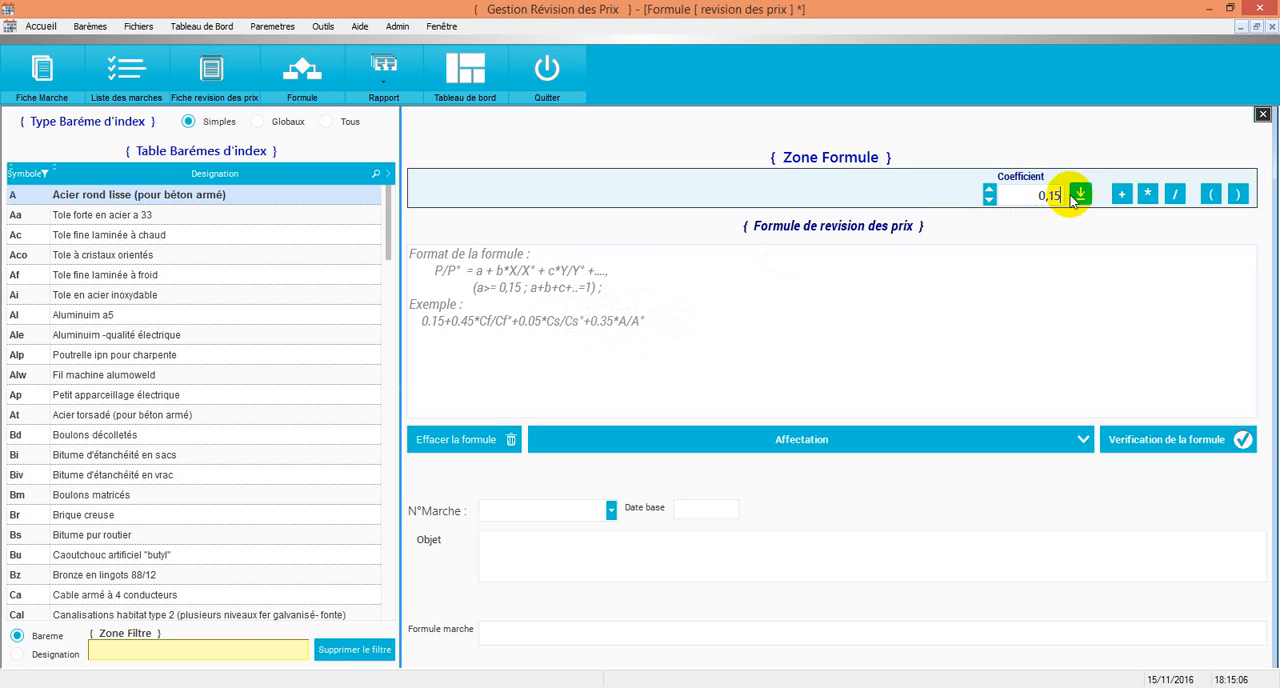
{"action": "left_click", "coordinate": [1080, 194]}
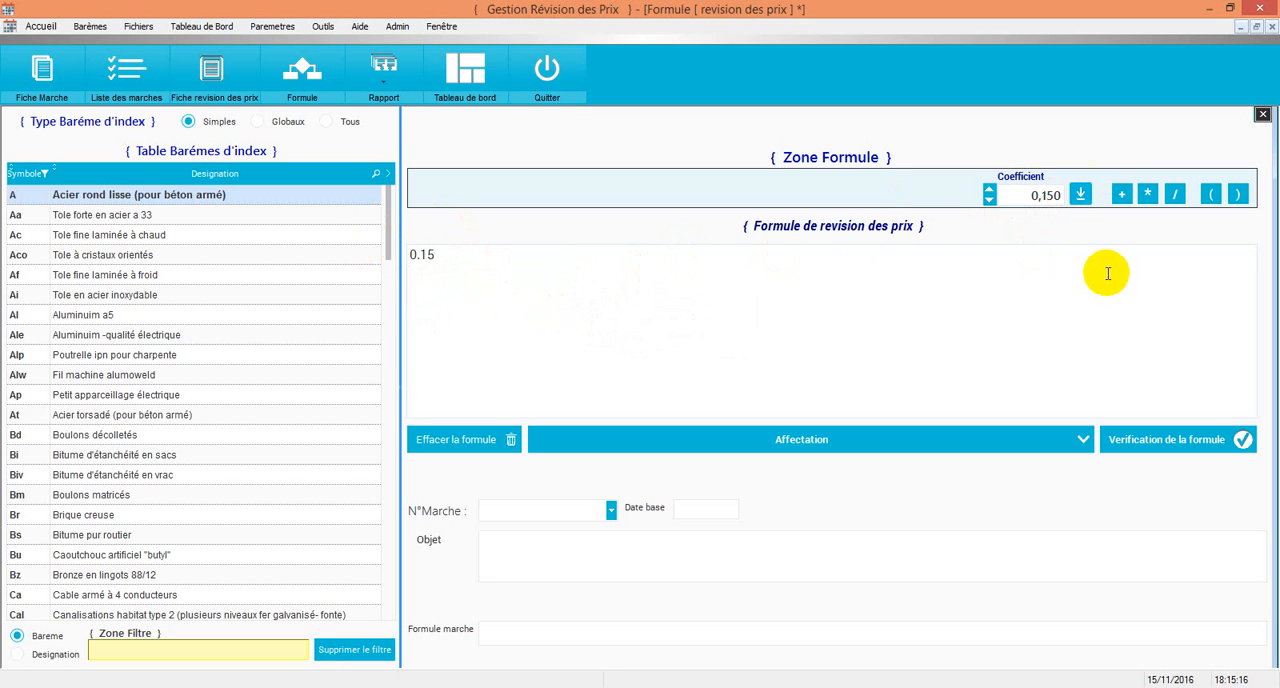
{"action": "left_click", "coordinate": [1121, 196]}
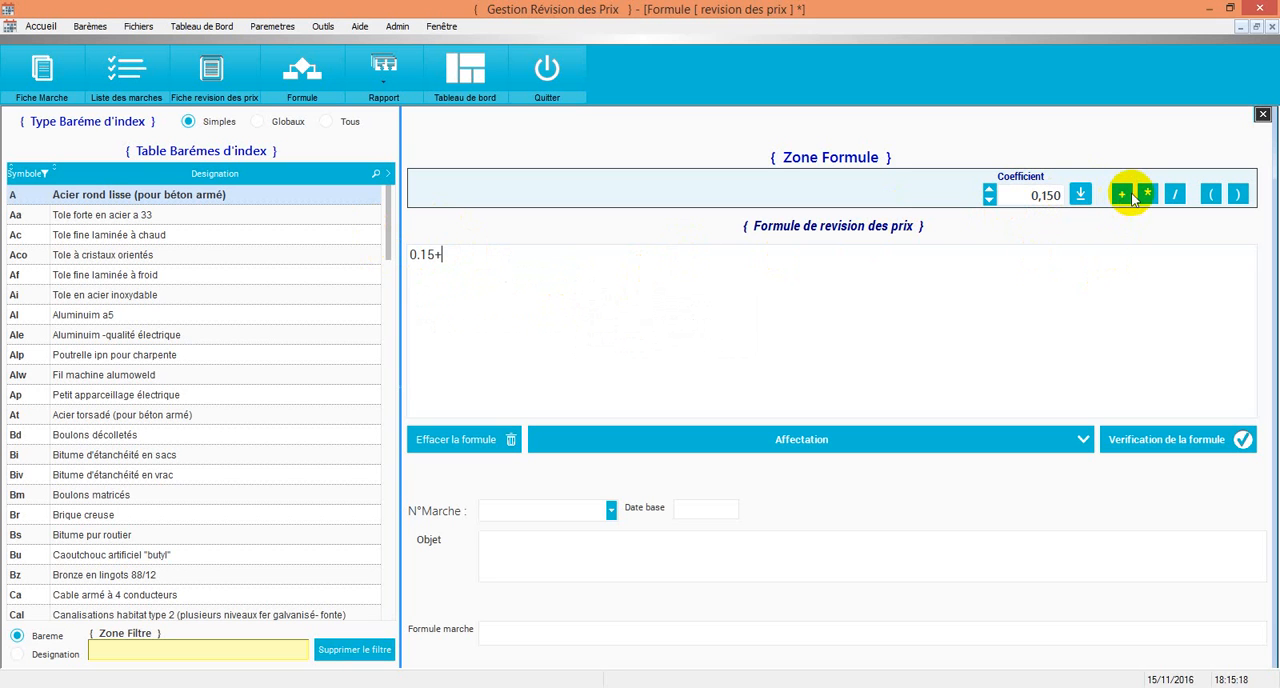
{"action": "type", "text": "0.2*"}
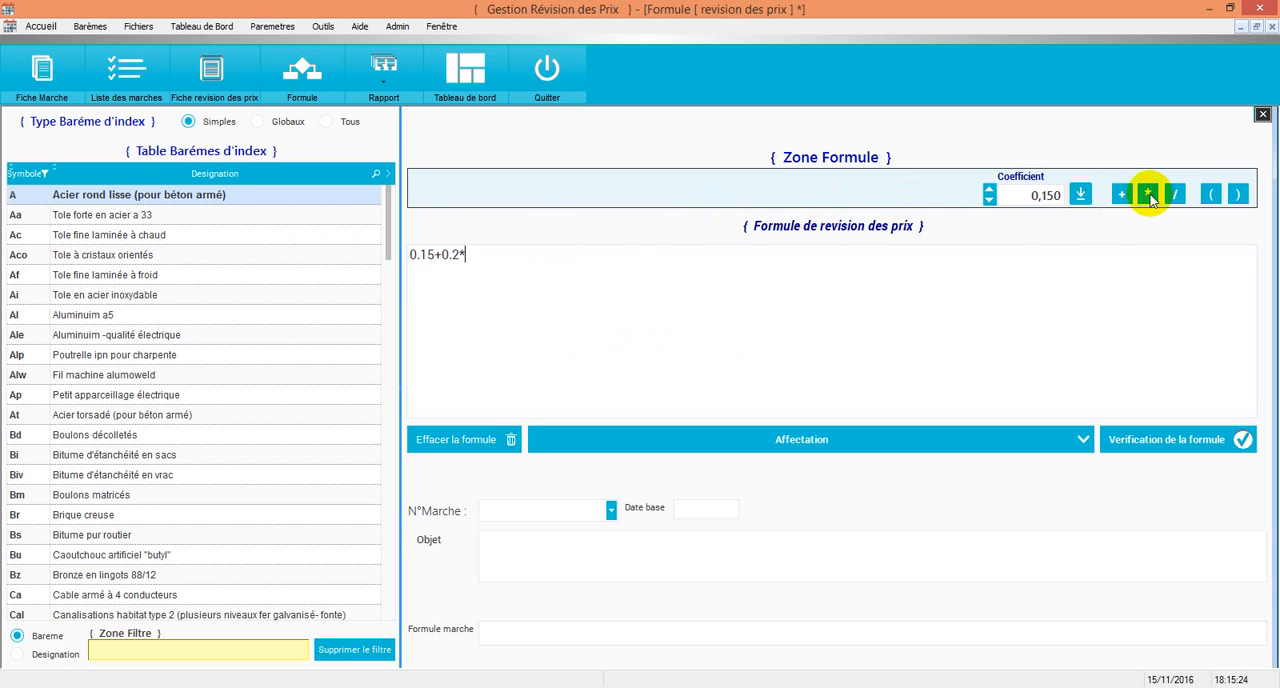
{"action": "left_click", "coordinate": [88, 293]}
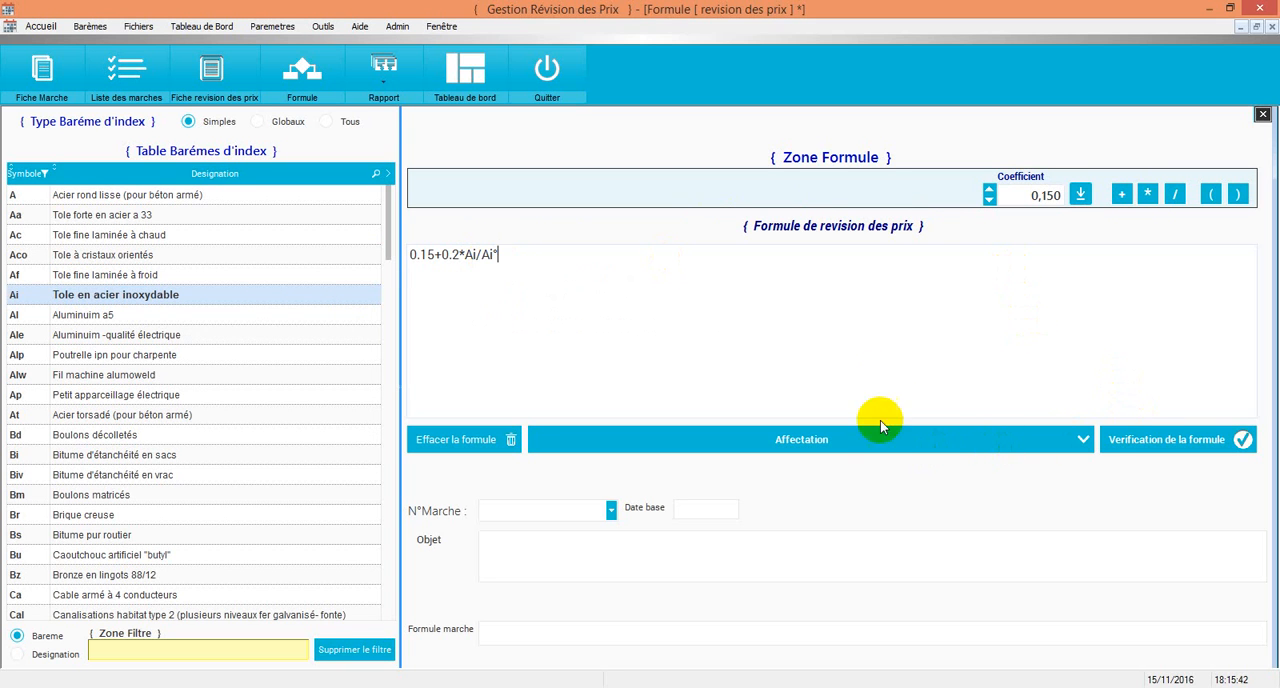
{"action": "left_click", "coordinate": [1168, 442]}
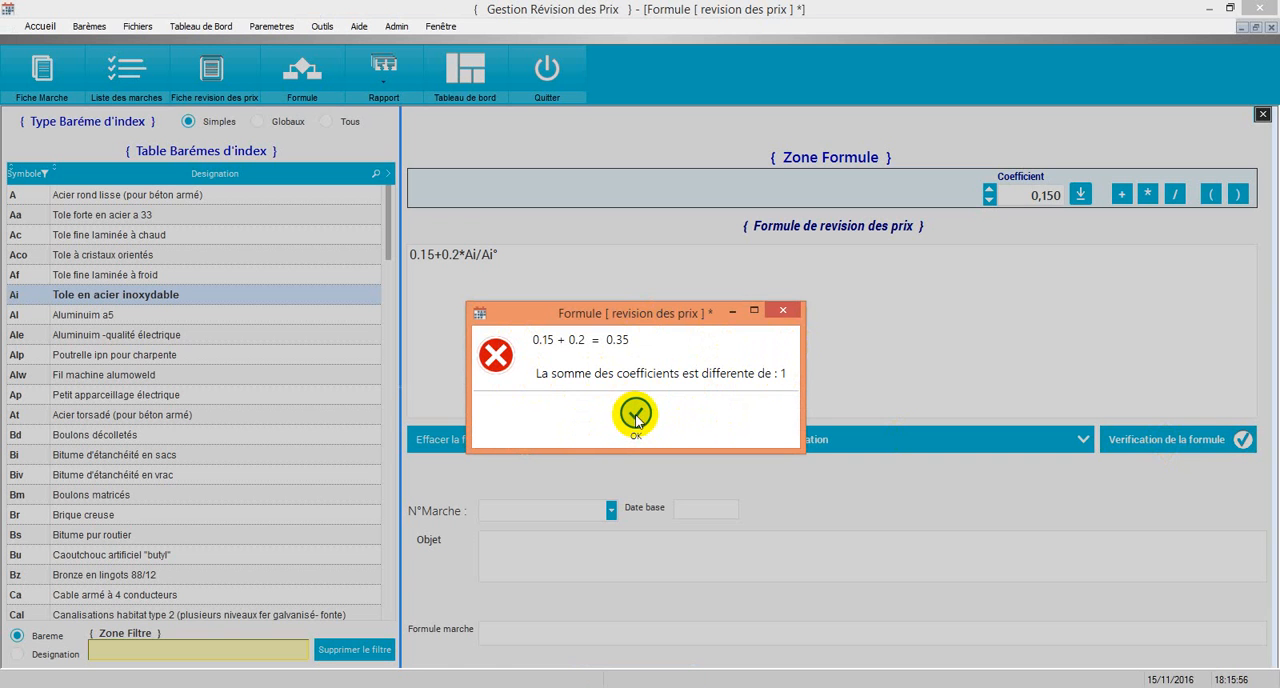
{"action": "left_click", "coordinate": [784, 311]}
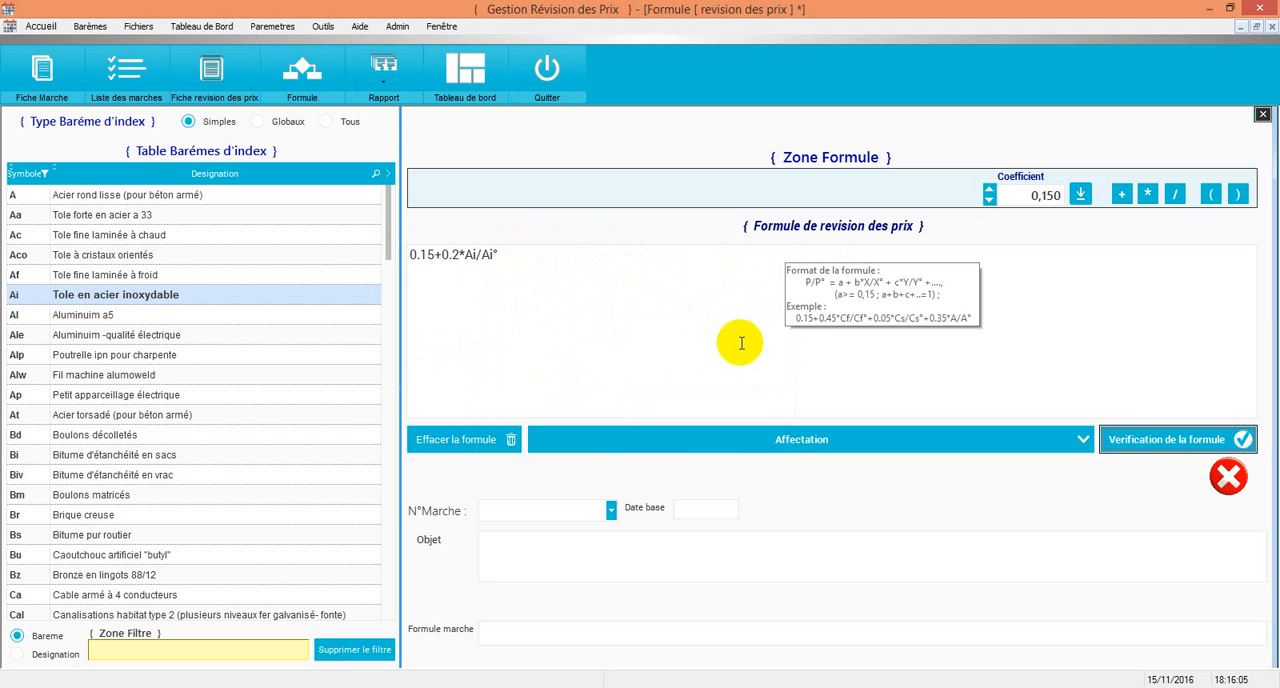
Step: Select marché 10/2013, replace the draft formula with a copy of that contract's formula, and verify it
{"action": "triple_click", "coordinate": [507, 257]}
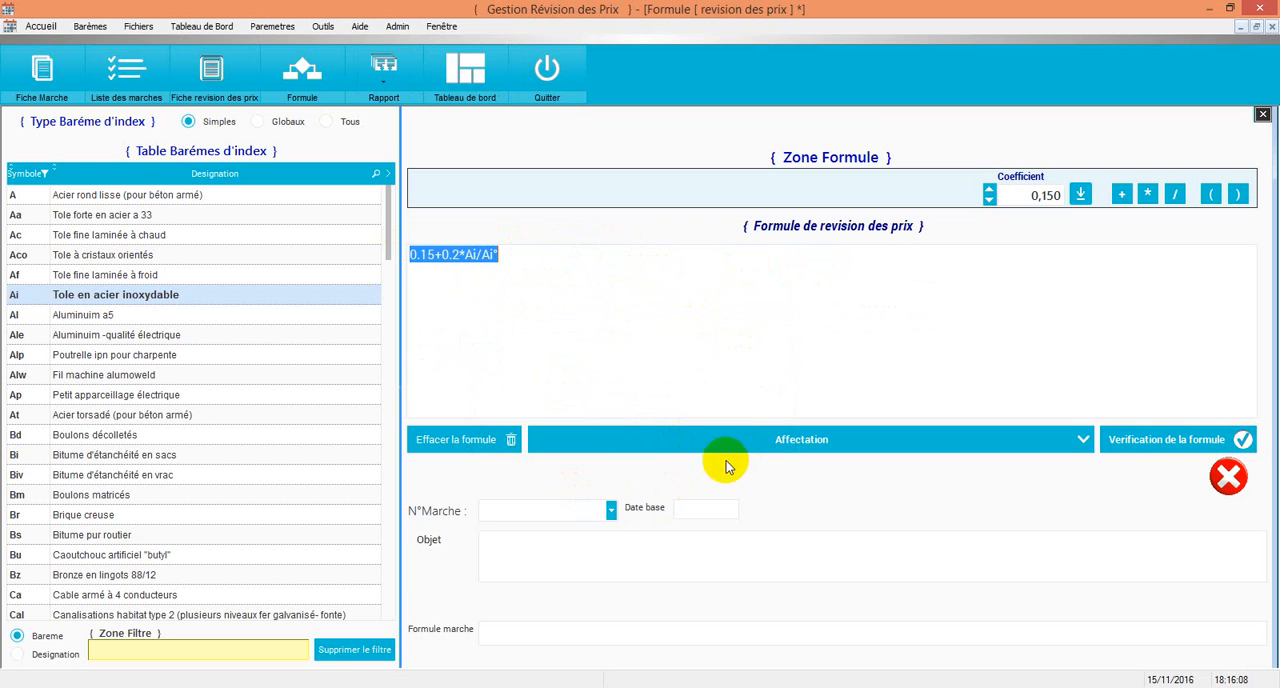
{"action": "left_click", "coordinate": [611, 517]}
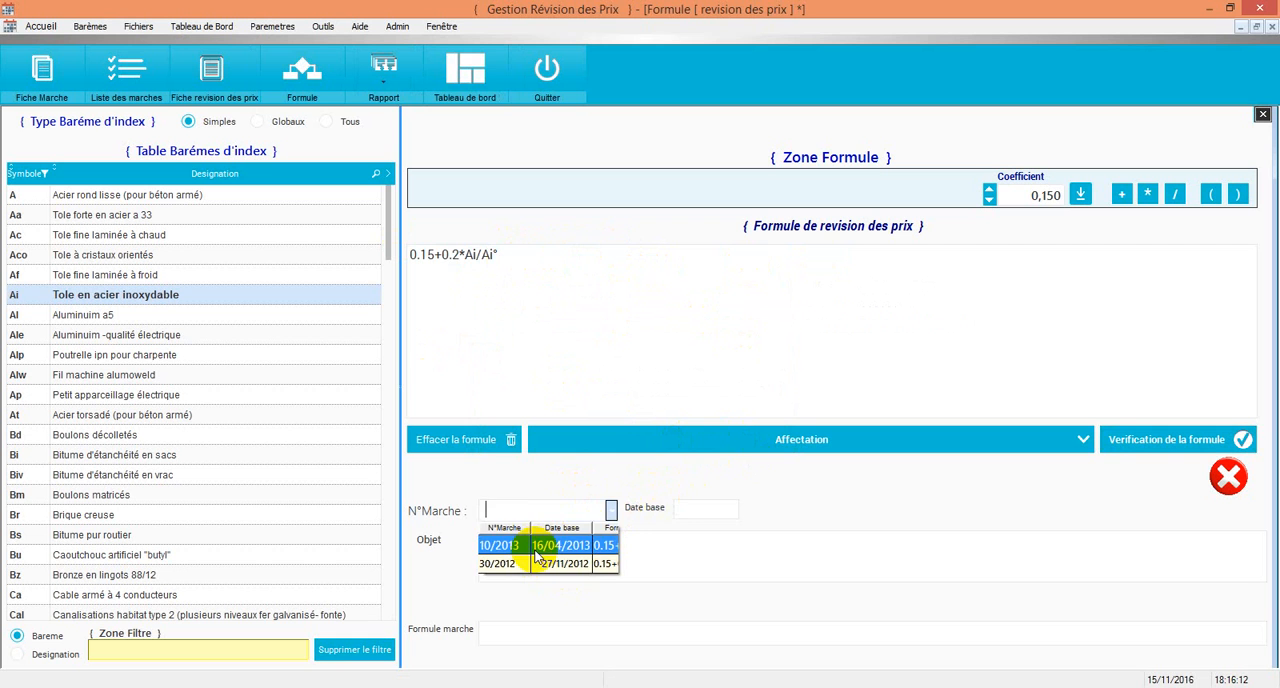
{"action": "left_click", "coordinate": [537, 545]}
{"action": "left_click_drag", "start_coordinate": [722, 633], "coordinate": [395, 621]}
{"action": "key", "text": "ctrl+c"}
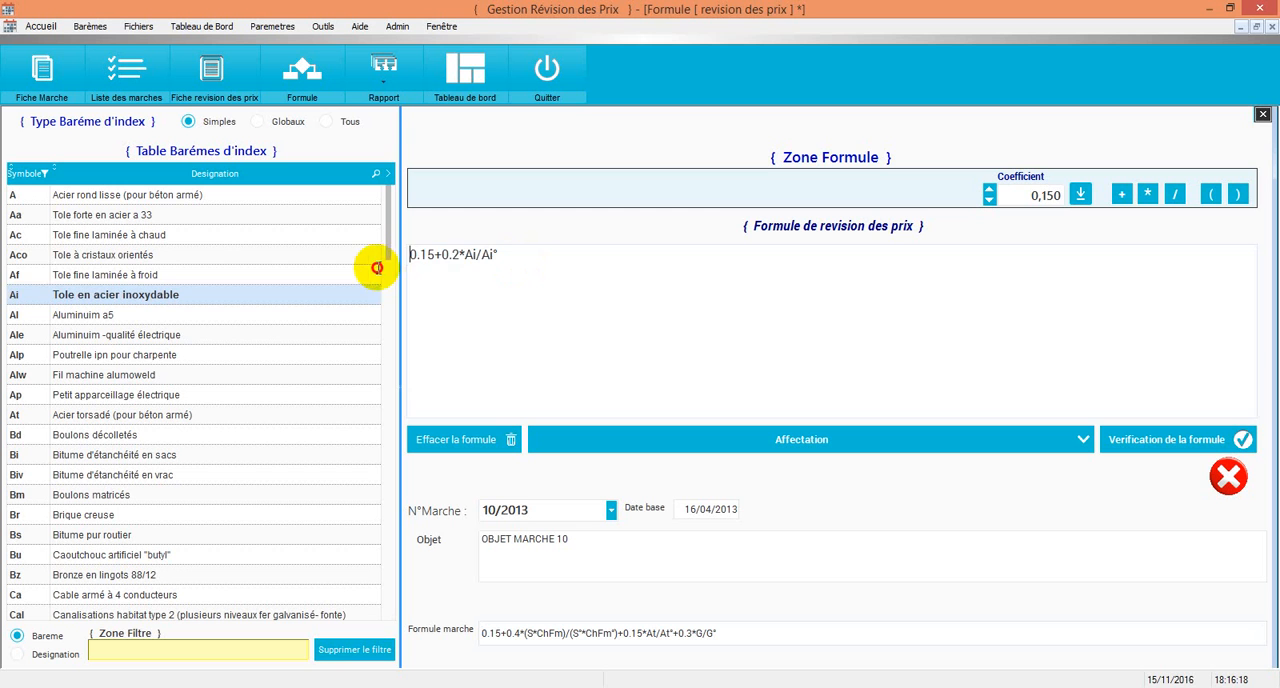
{"action": "left_click_drag", "start_coordinate": [551, 263], "coordinate": [380, 266]}
{"action": "key", "text": "ctrl+v"}
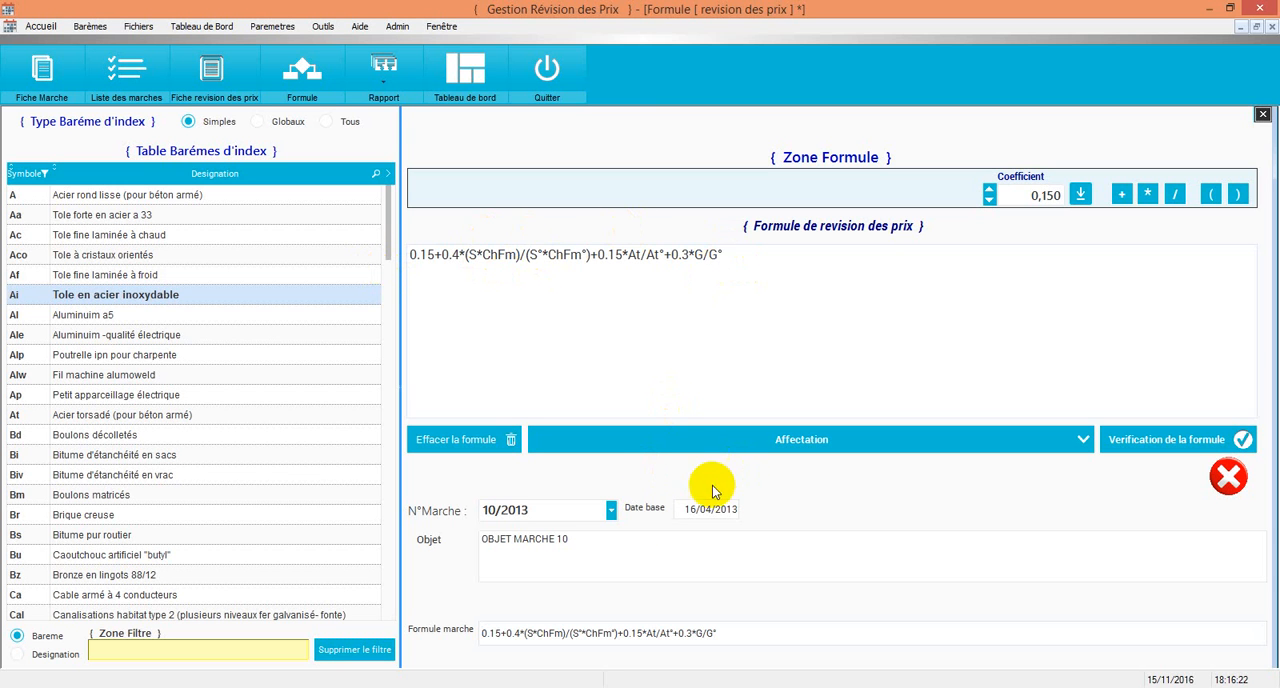
{"action": "left_click", "coordinate": [1146, 436]}
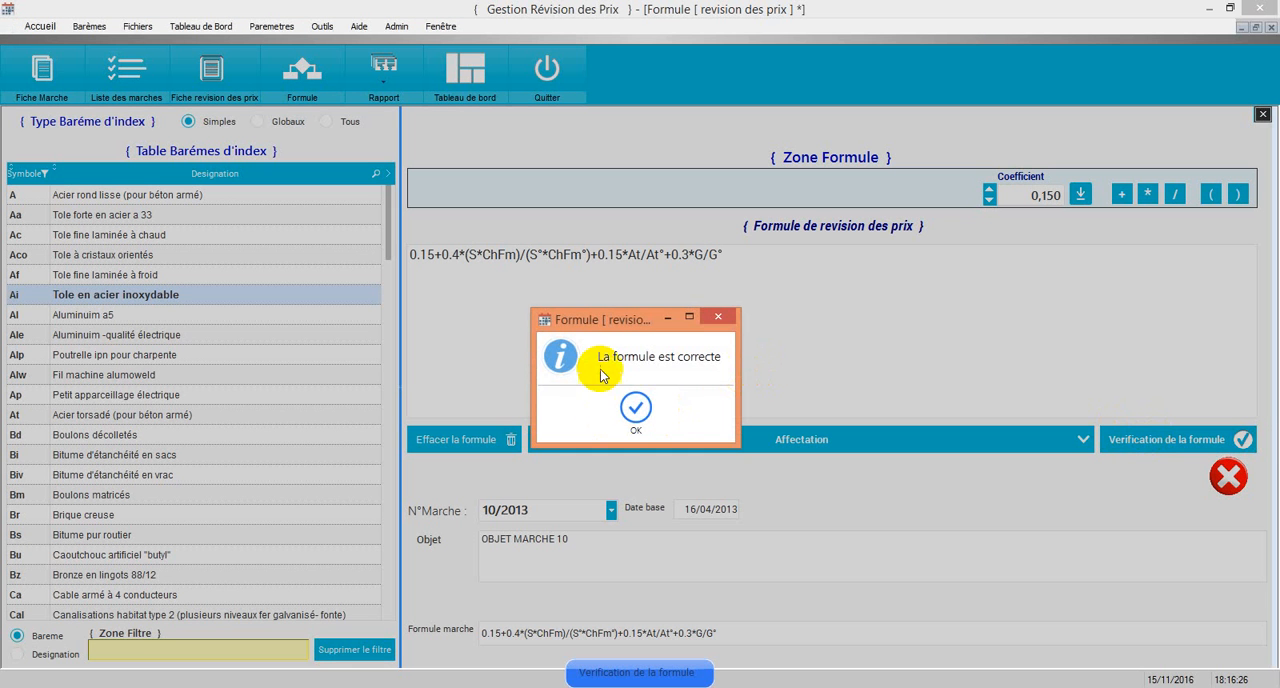
{"action": "left_click", "coordinate": [617, 436]}
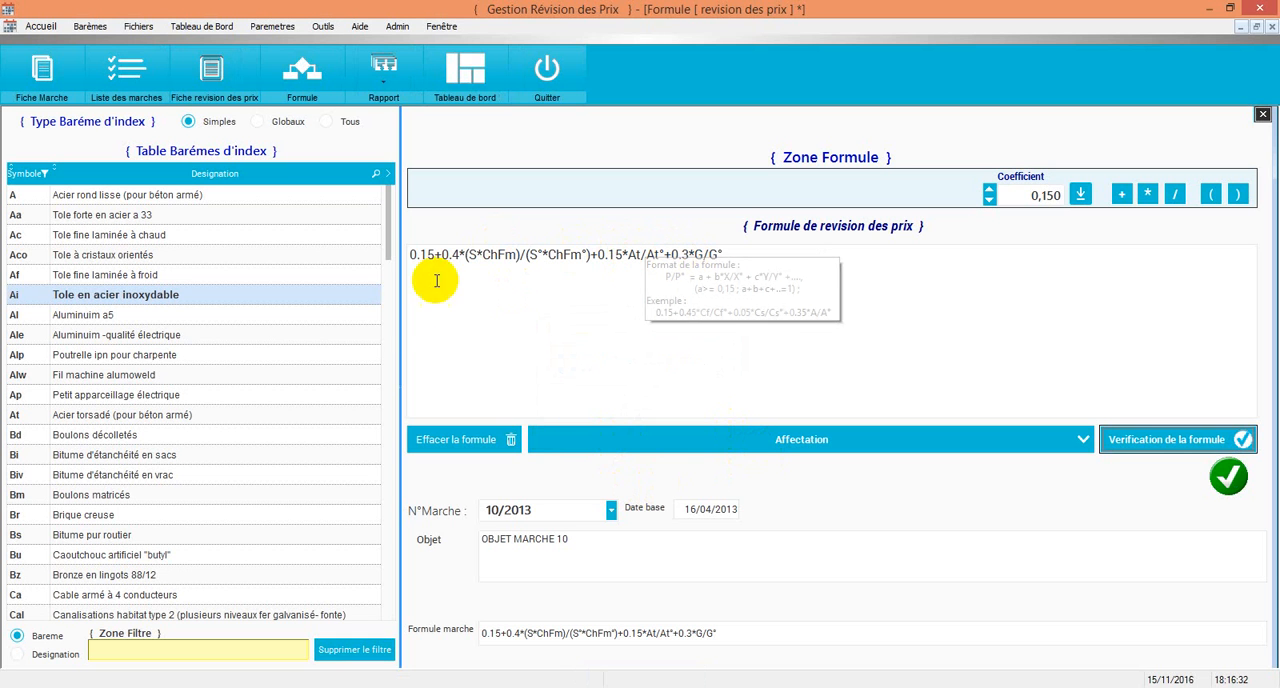
Step: Try to assign the formula to marché 10/2013, decline replacing its existing formula, and close the formula editor
{"action": "left_click", "coordinate": [790, 448]}
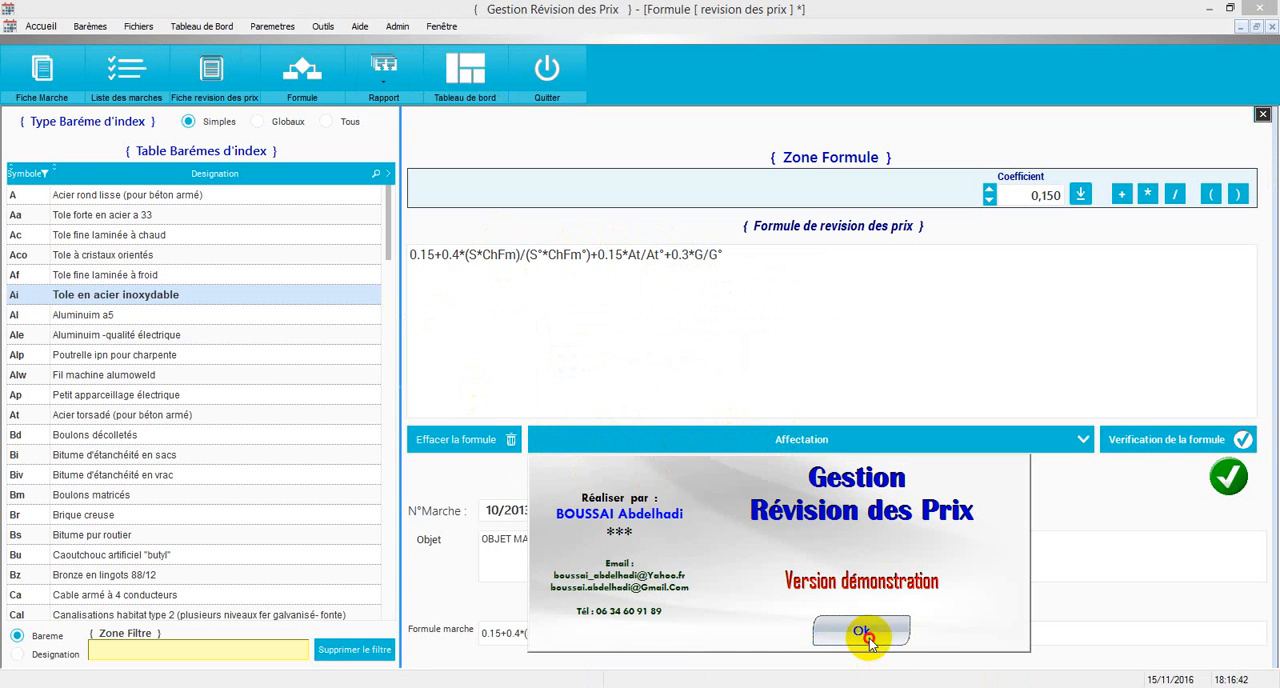
{"action": "left_click", "coordinate": [870, 631]}
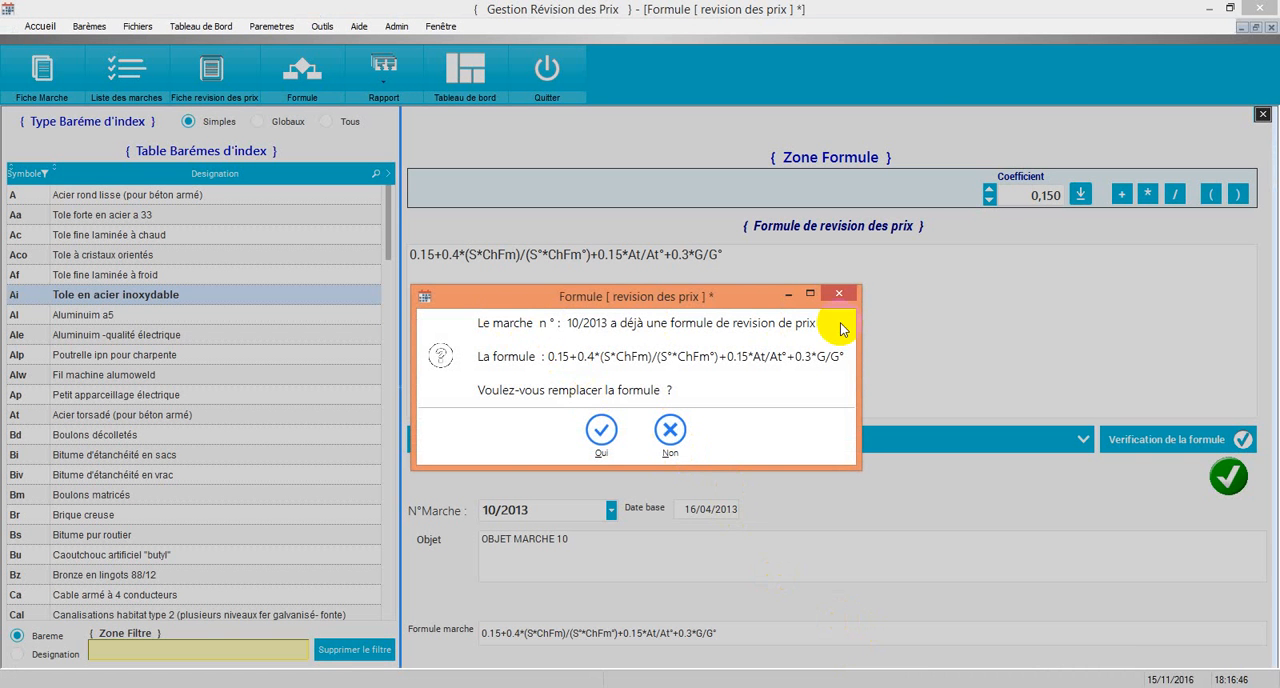
{"action": "left_click", "coordinate": [669, 435]}
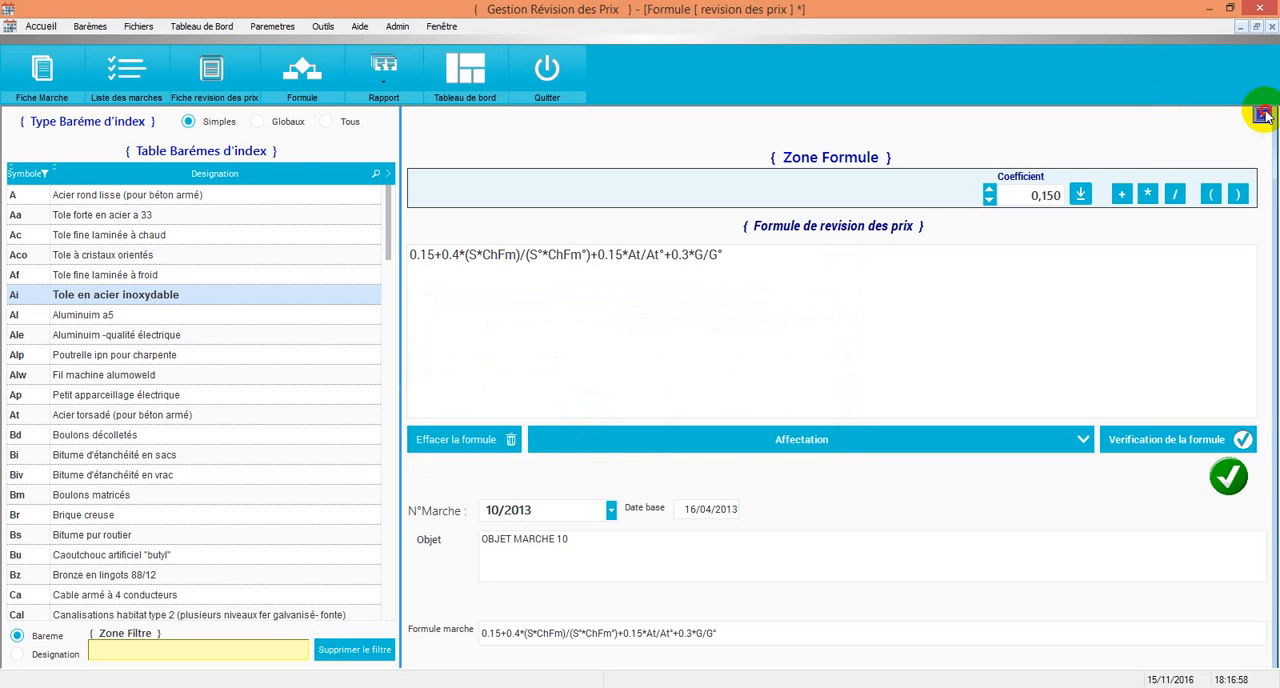
{"action": "left_click", "coordinate": [1263, 114]}
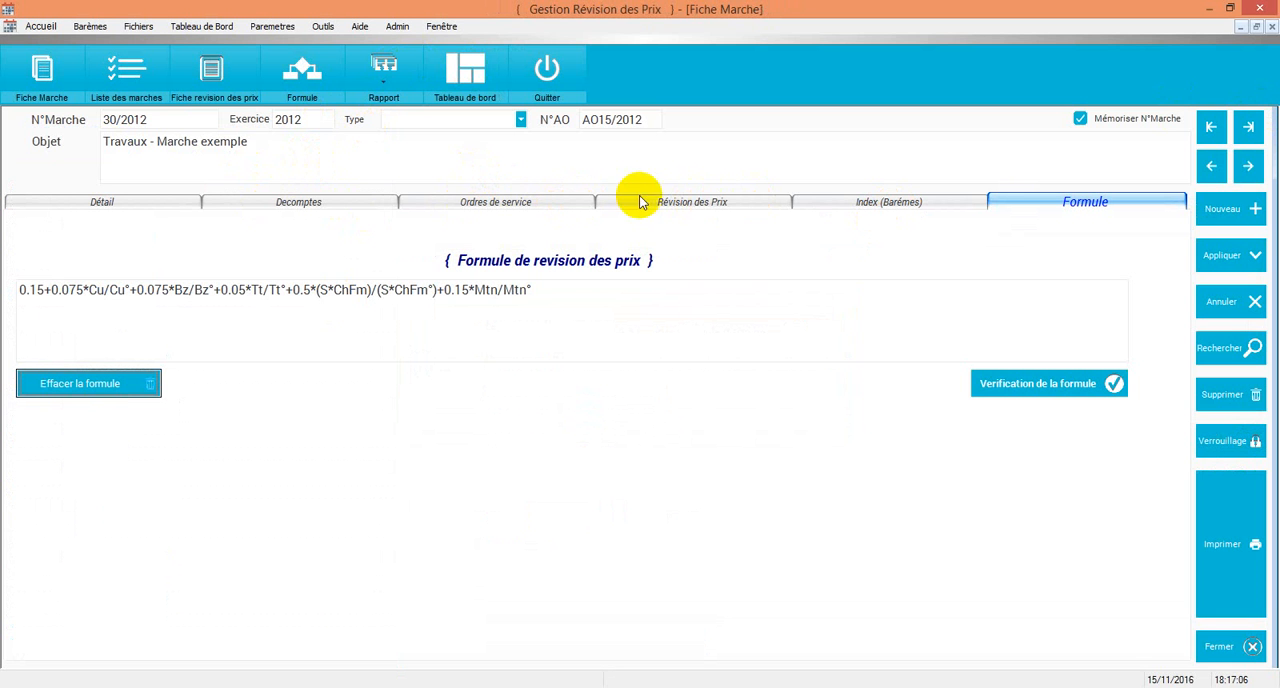
Step: Display the contract's monthly price revision table, refresh the calculation, and review the rows down to the last month
{"action": "left_click", "coordinate": [704, 209]}
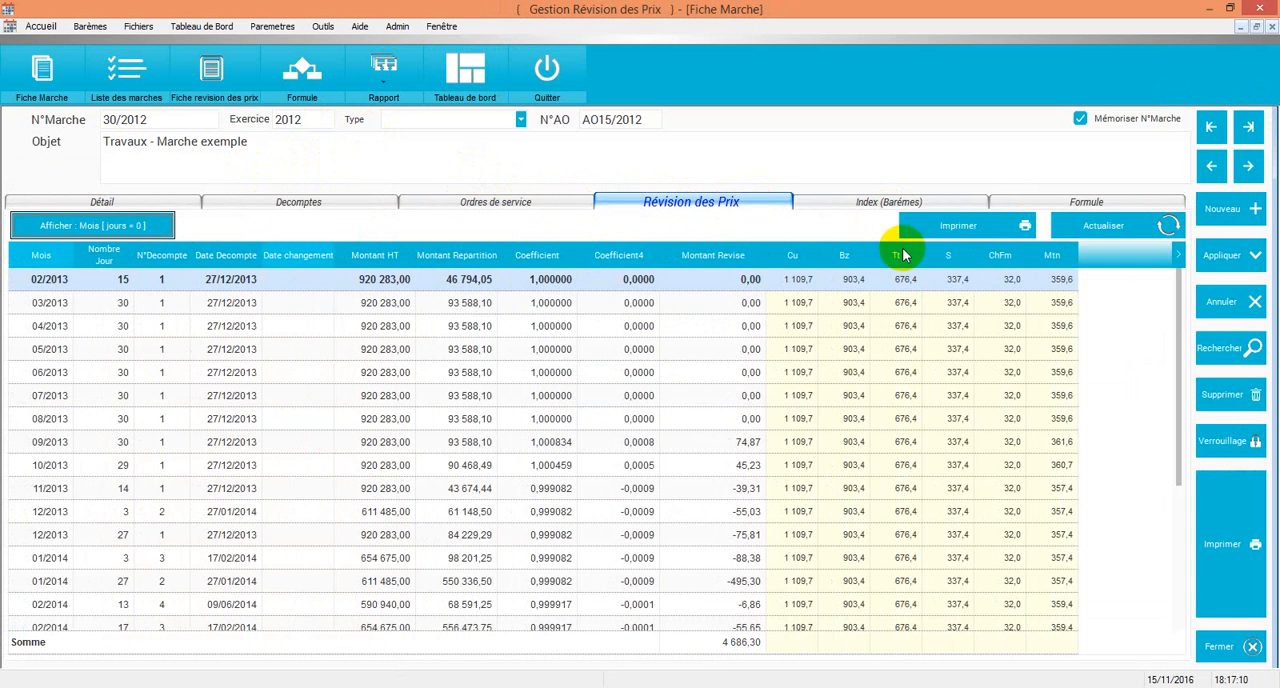
{"action": "left_click", "coordinate": [1088, 228]}
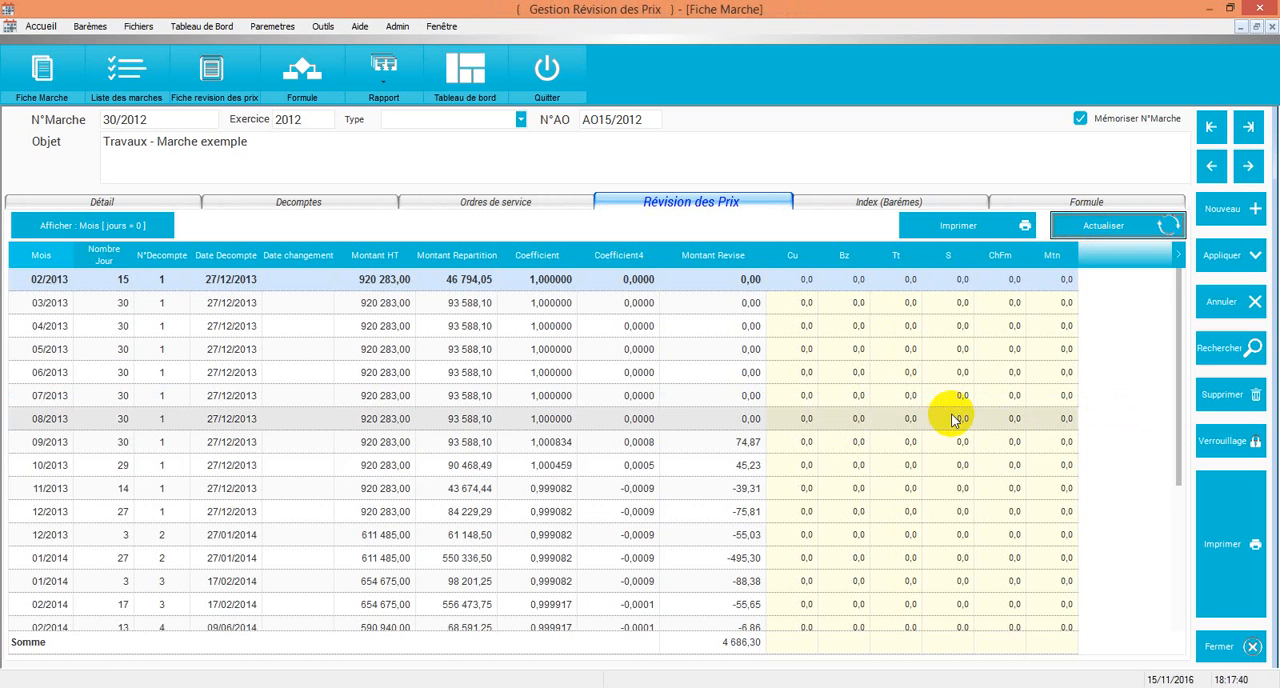
{"action": "scroll", "coordinate": [953, 421], "scroll_direction": "down", "scroll_amount": 4}
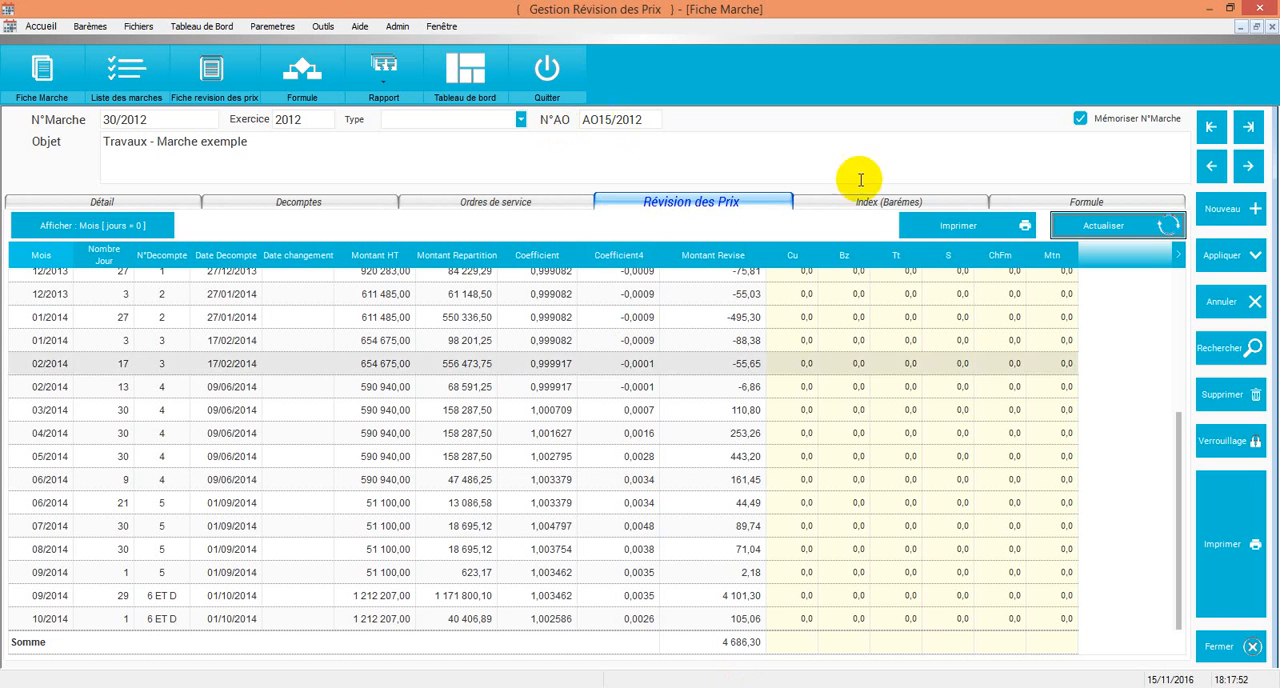
Step: Display the contract's index values for 2012 and narrow the Designation column so all months fit in the table
{"action": "left_click", "coordinate": [880, 202]}
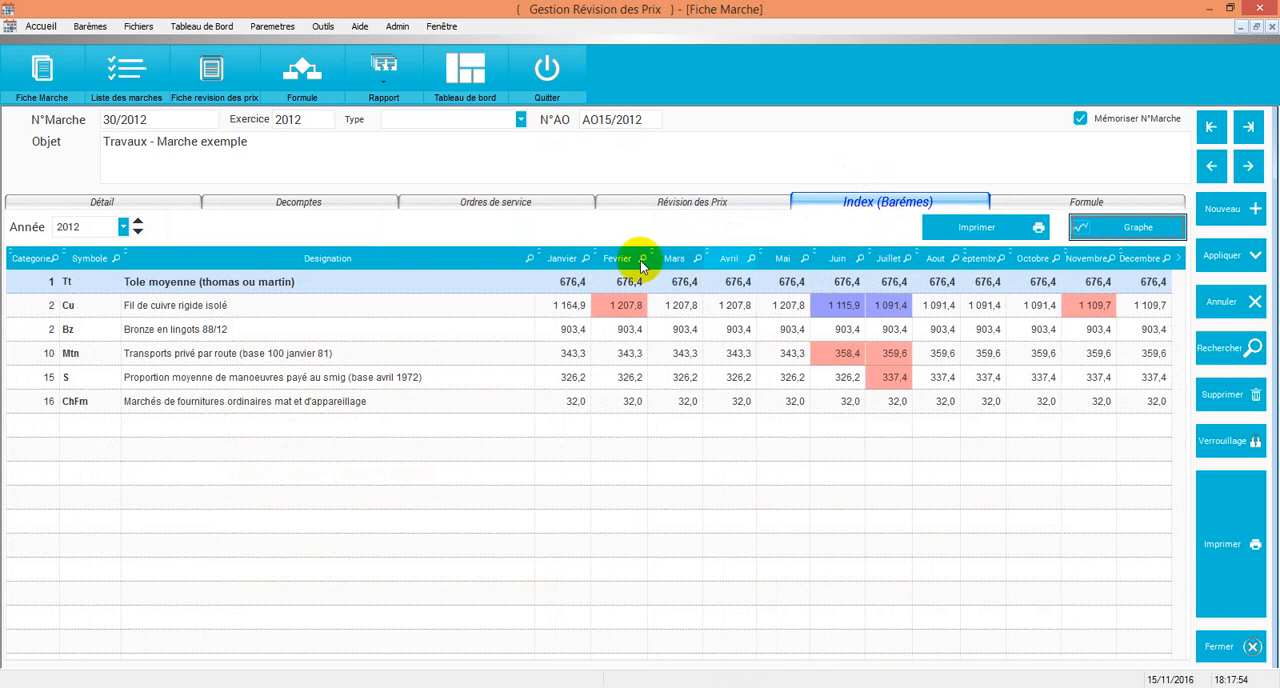
{"action": "left_click_drag", "start_coordinate": [447, 283], "coordinate": [447, 284]}
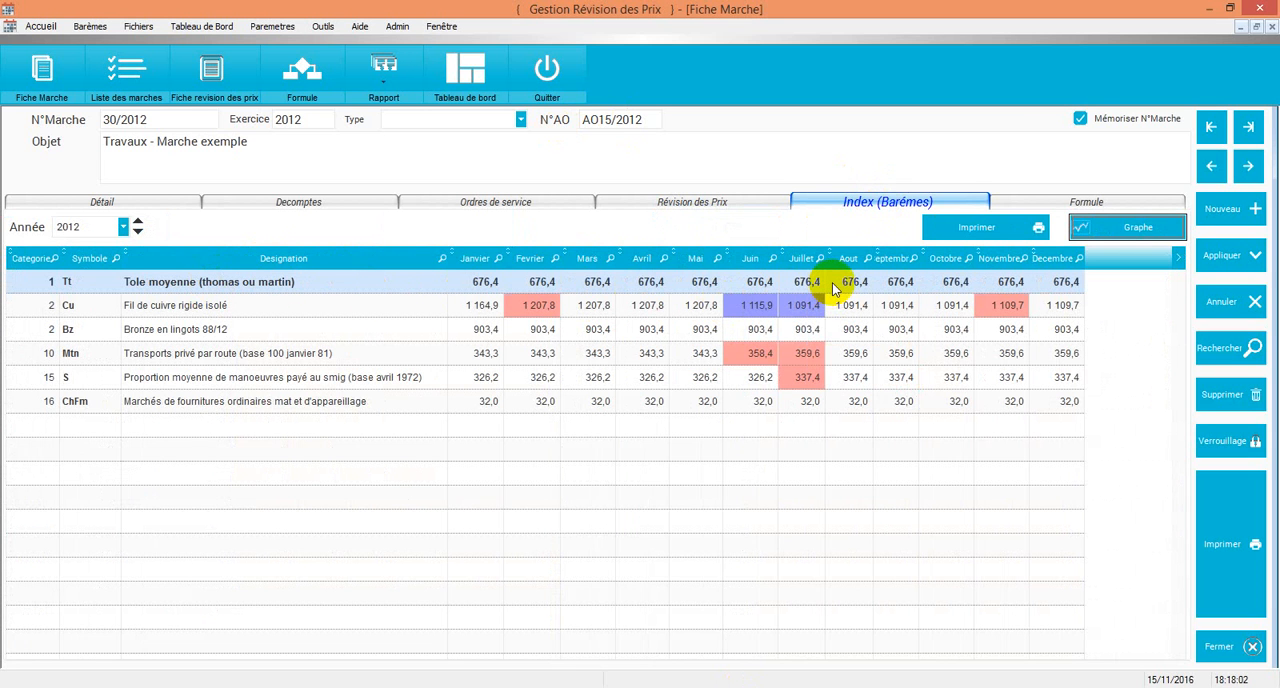
Step: Display the 2013 index values and view the annual and global graphs of the Tt index (Tole moyenne)
{"action": "left_click", "coordinate": [139, 221]}
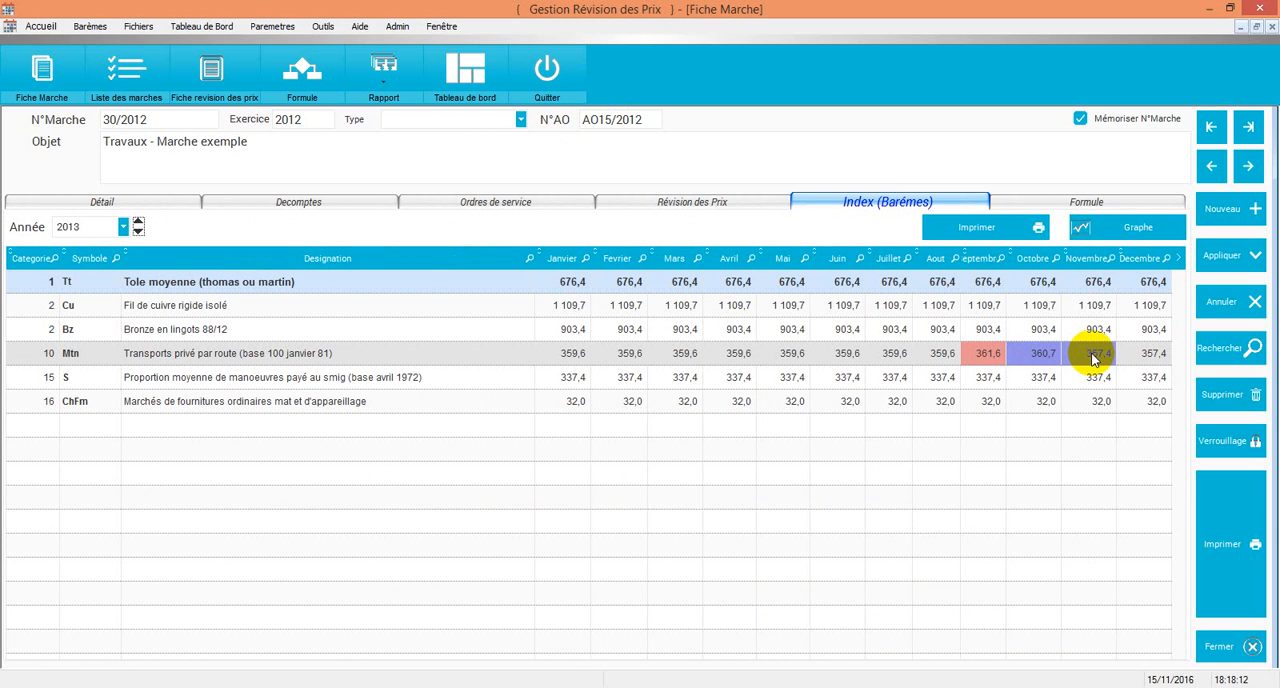
{"action": "left_click", "coordinate": [1121, 233]}
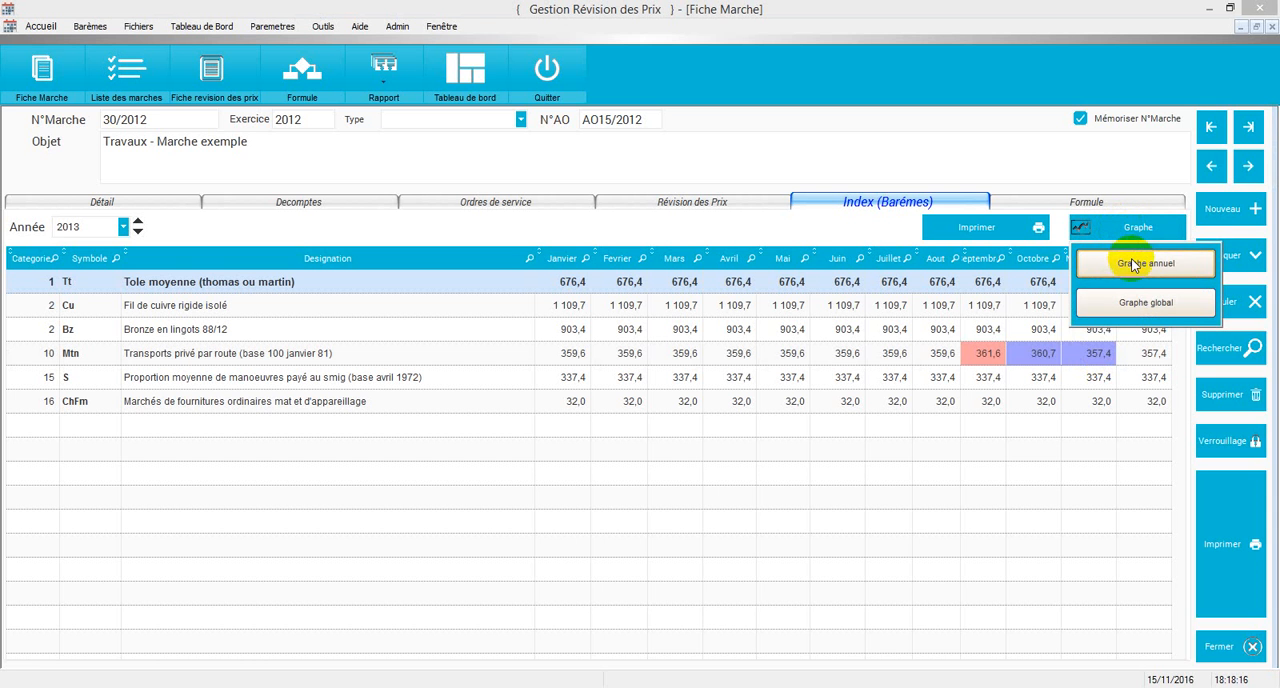
{"action": "left_click", "coordinate": [1133, 263]}
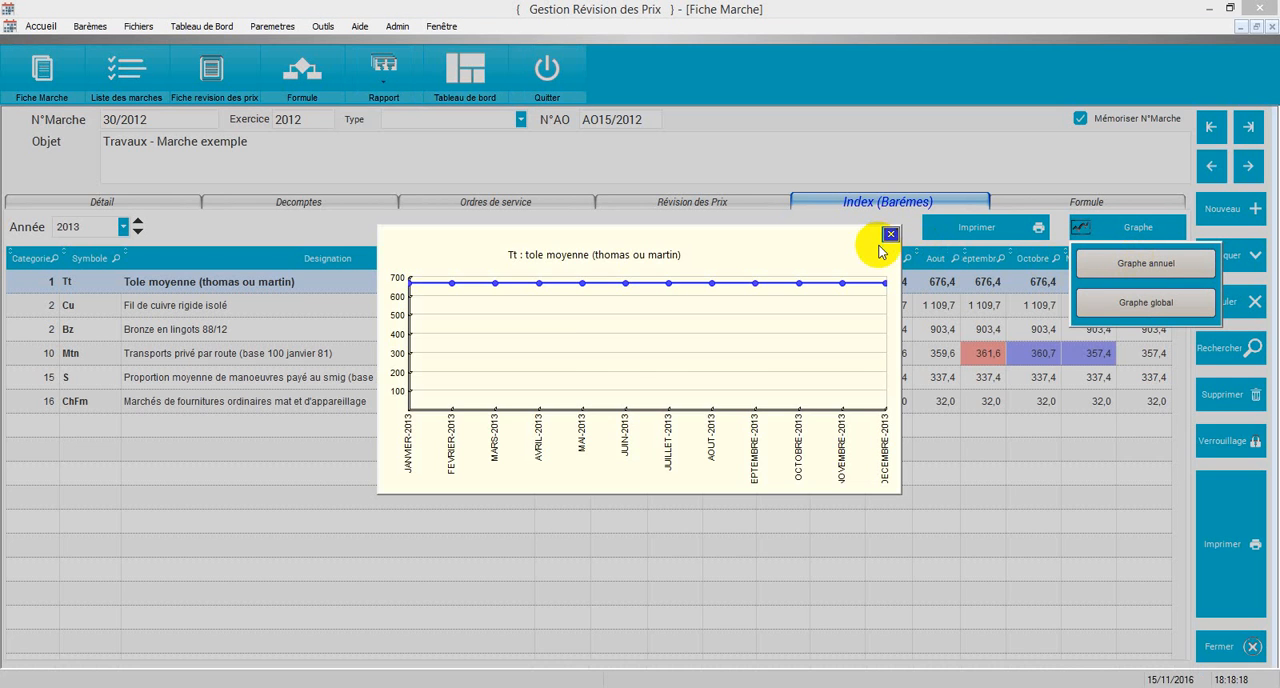
{"action": "left_click", "coordinate": [890, 234]}
{"action": "left_click", "coordinate": [1149, 309]}
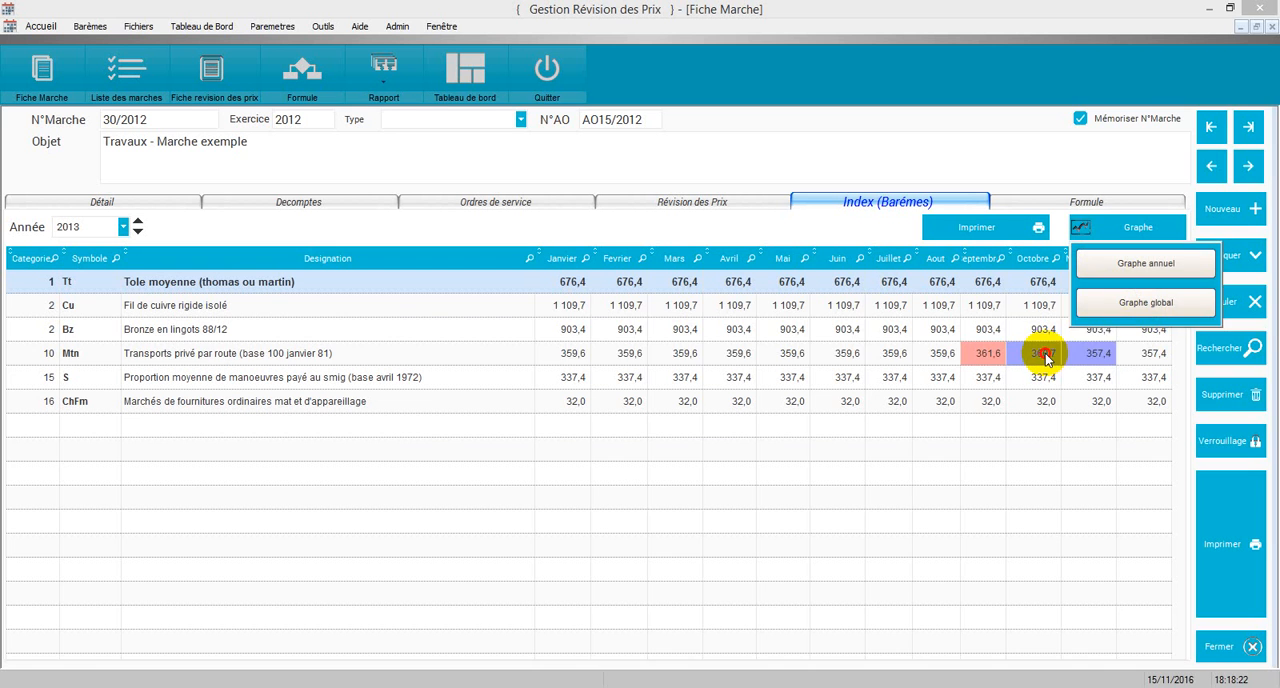
{"action": "left_click", "coordinate": [1047, 357]}
Step: View the global graph of the Mtn index (Transports privé par route), then close it to return to the index table
{"action": "left_click", "coordinate": [1041, 358]}
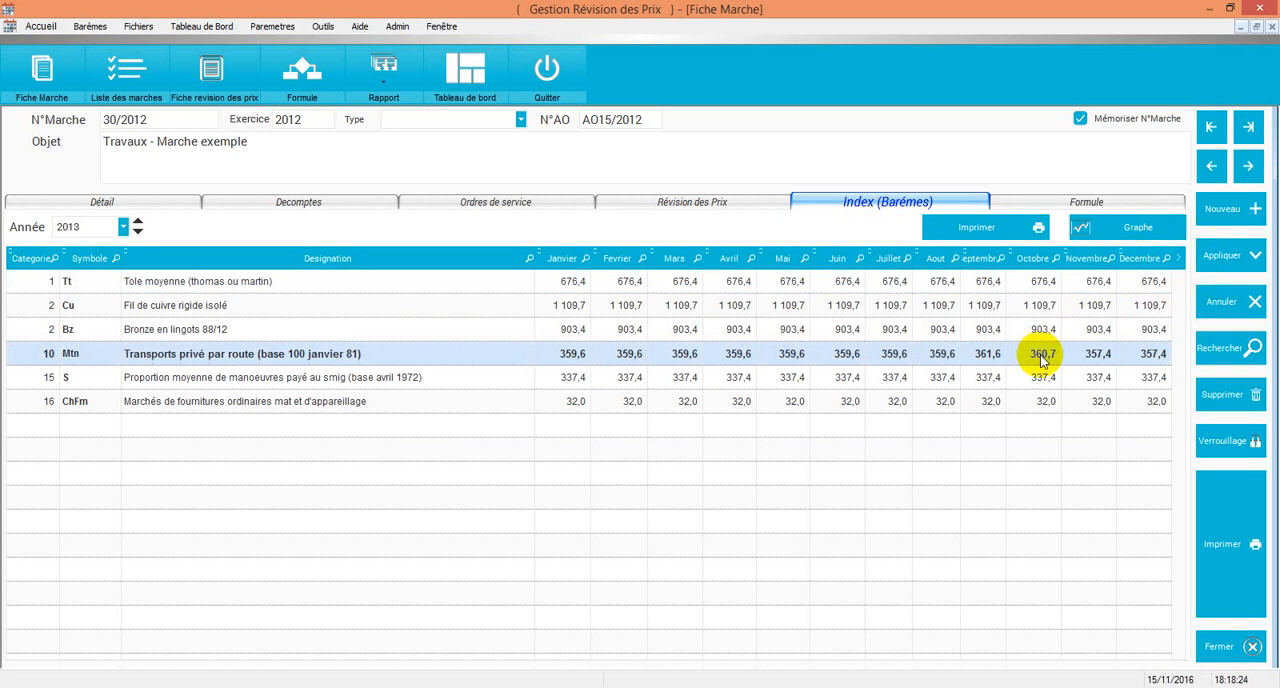
{"action": "left_click", "coordinate": [1127, 225]}
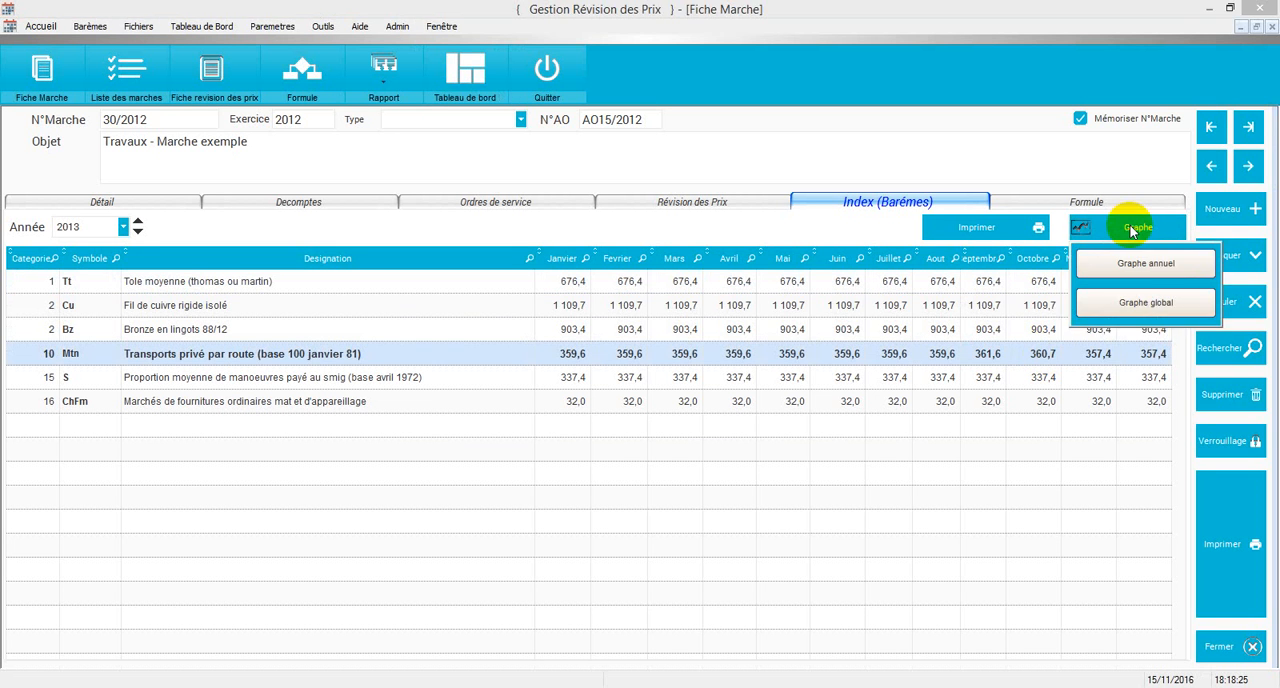
{"action": "left_click", "coordinate": [1142, 303]}
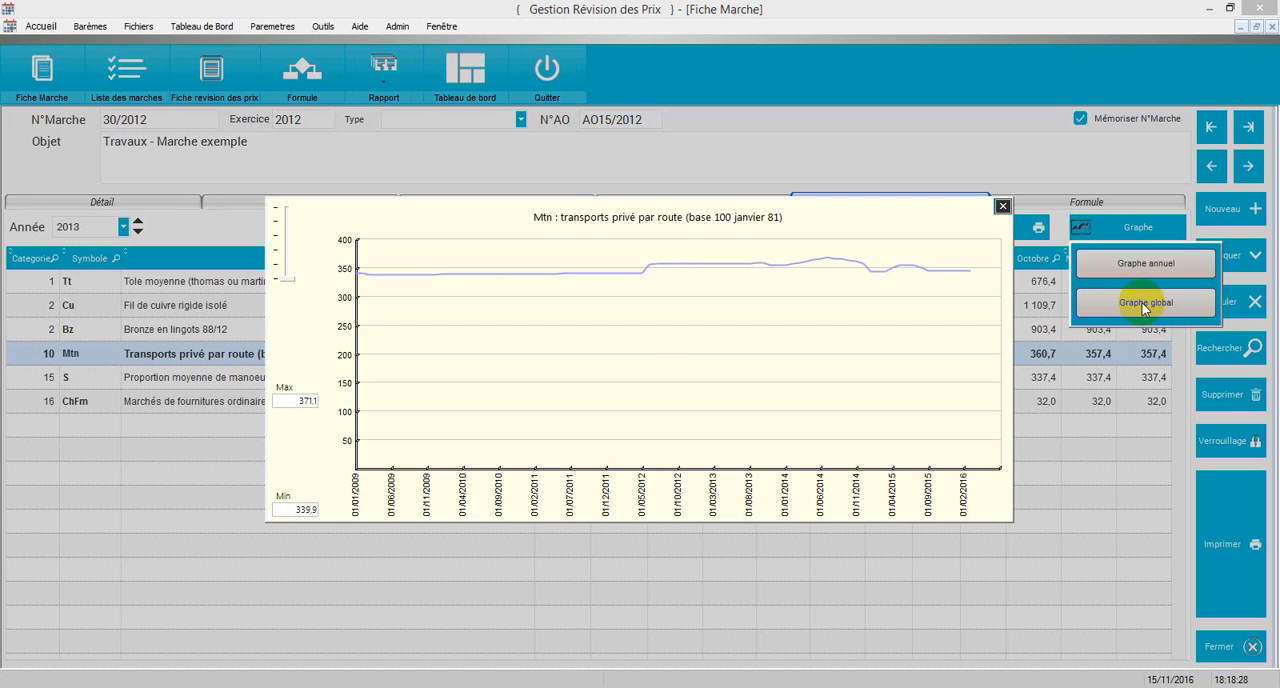
{"action": "left_click", "coordinate": [1001, 208]}
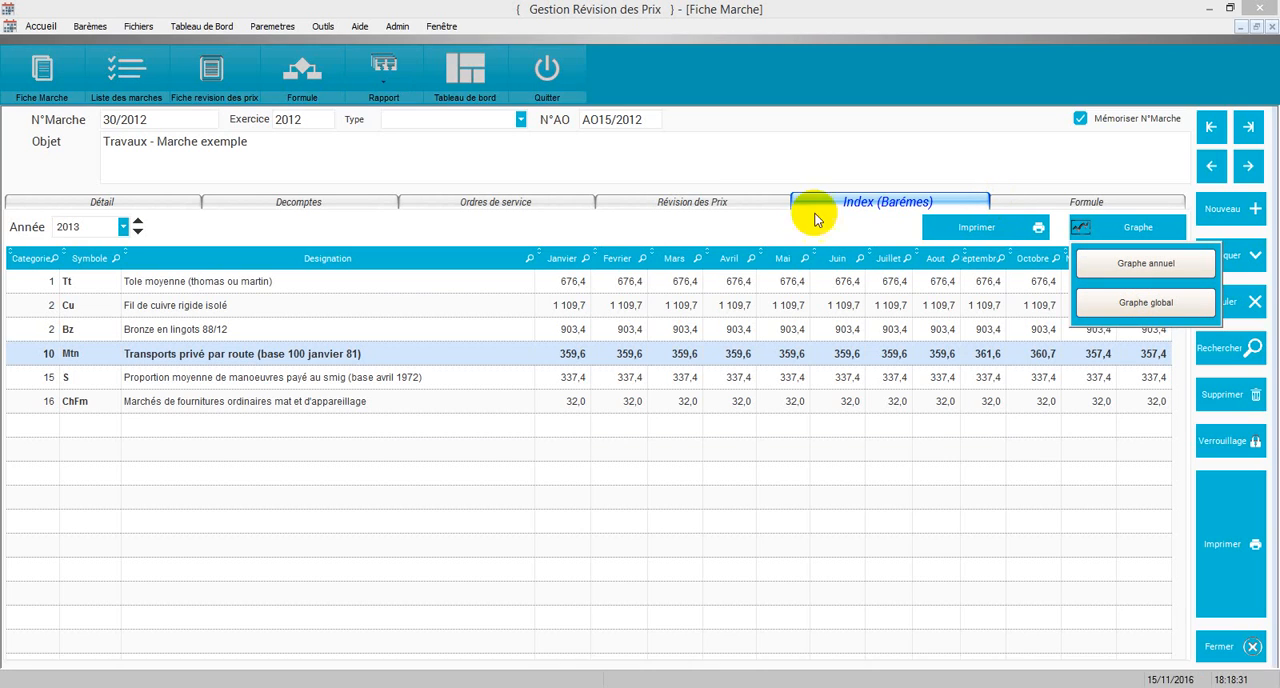
{"action": "left_click", "coordinate": [714, 296]}
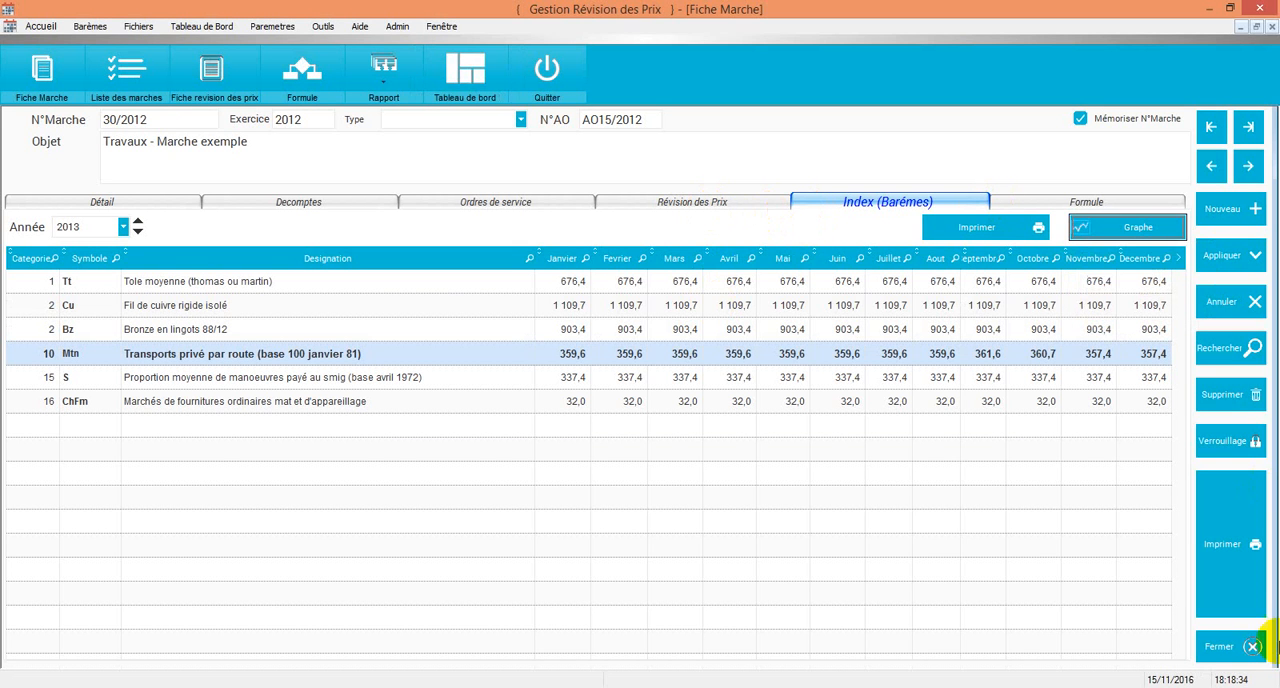
Step: Preview the price revision calculation note for marché 30/2012 and review its monthly rows through to the total on page 2
{"action": "left_click", "coordinate": [1222, 543]}
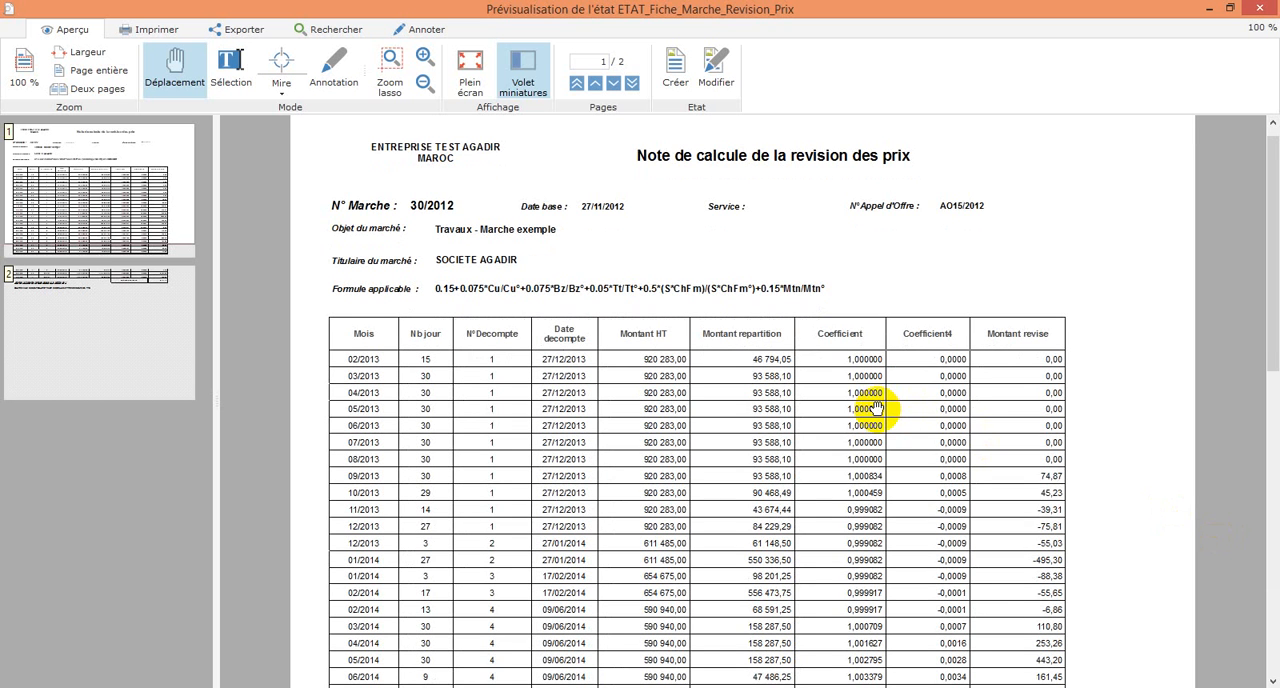
{"action": "scroll", "coordinate": [875, 408], "scroll_direction": "down", "scroll_amount": 1}
{"action": "scroll", "coordinate": [872, 405], "scroll_direction": "down", "scroll_amount": 6}
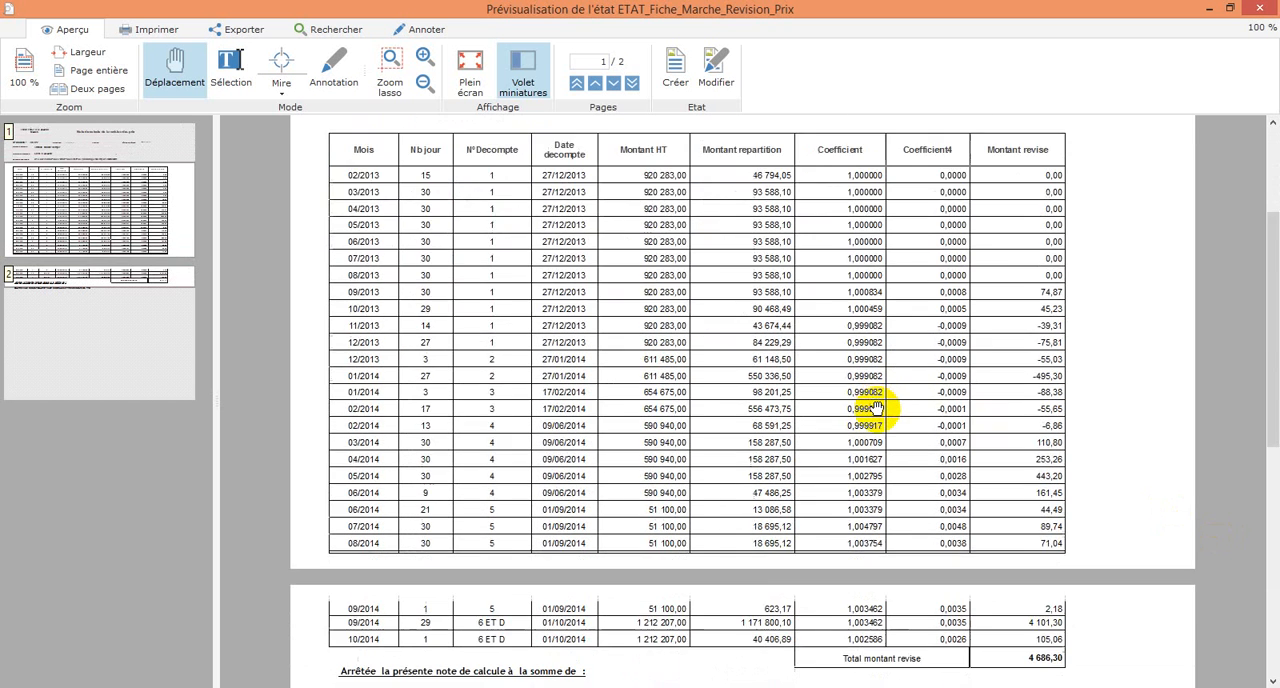
{"action": "scroll", "coordinate": [872, 405], "scroll_direction": "up", "scroll_amount": 10}
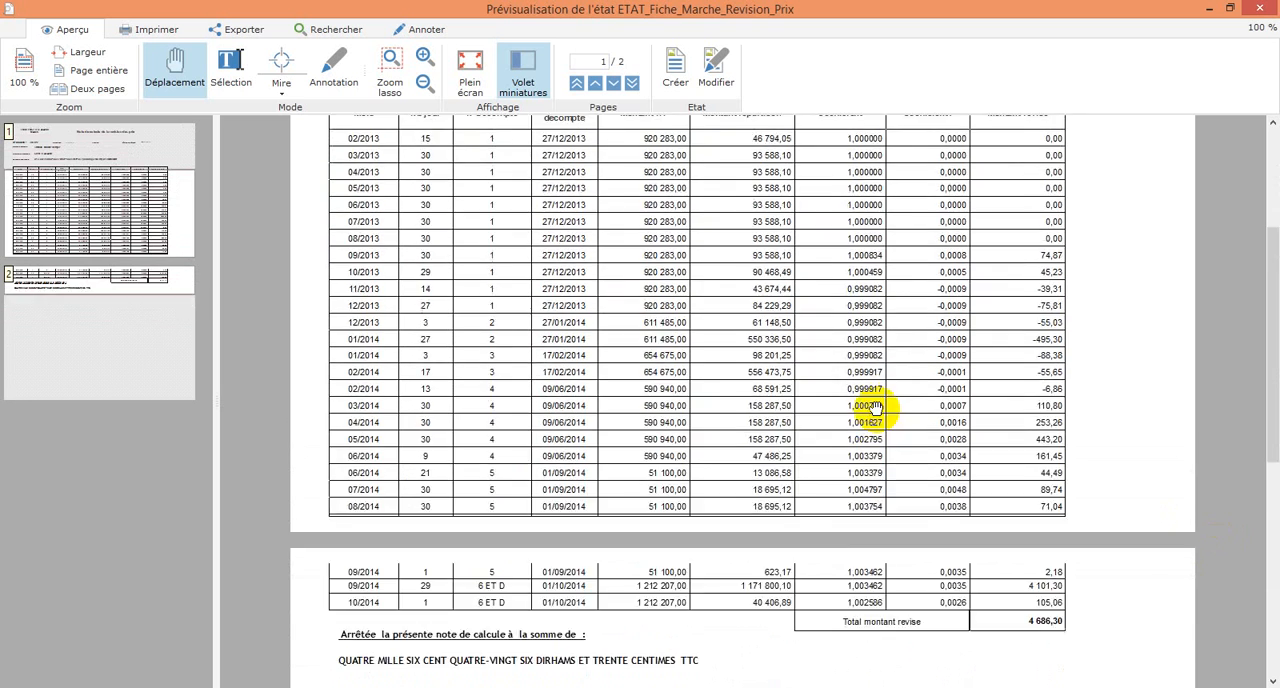